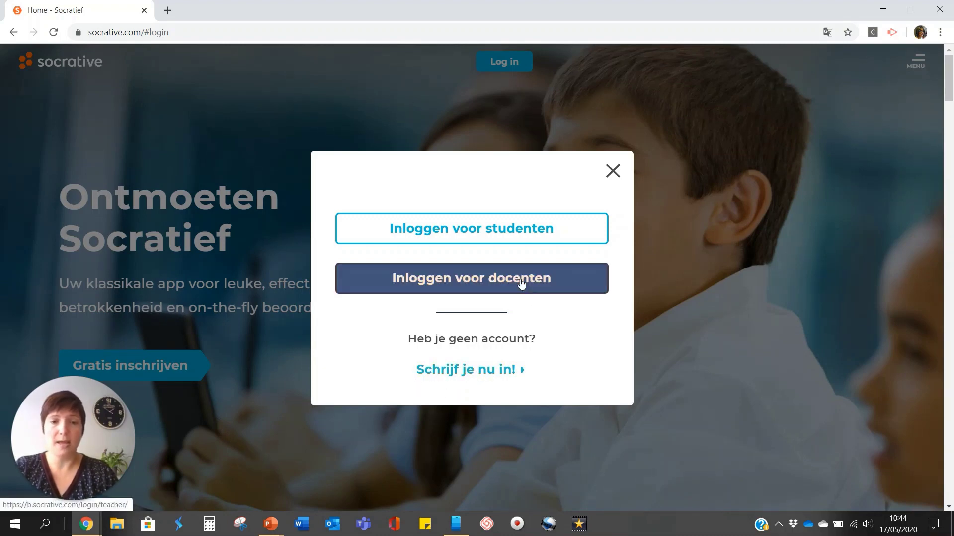
# Sign in to Socrative with the teacher account to reach the Start dashboard.
pyautogui.click(466, 279)
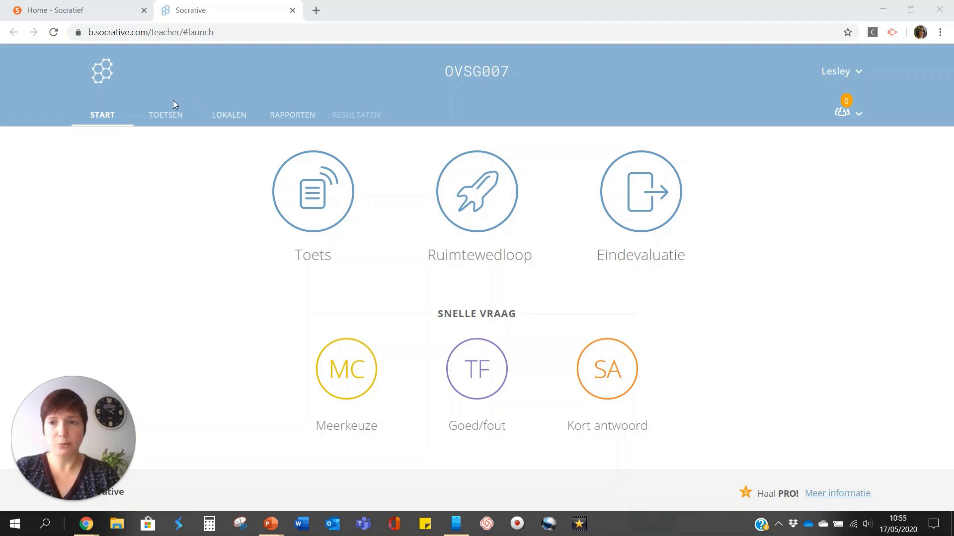
# From the Toetsen list, open the quiz 'Begrijp je? Evalueren op afstand.' for editing.
pyautogui.click(163, 119)
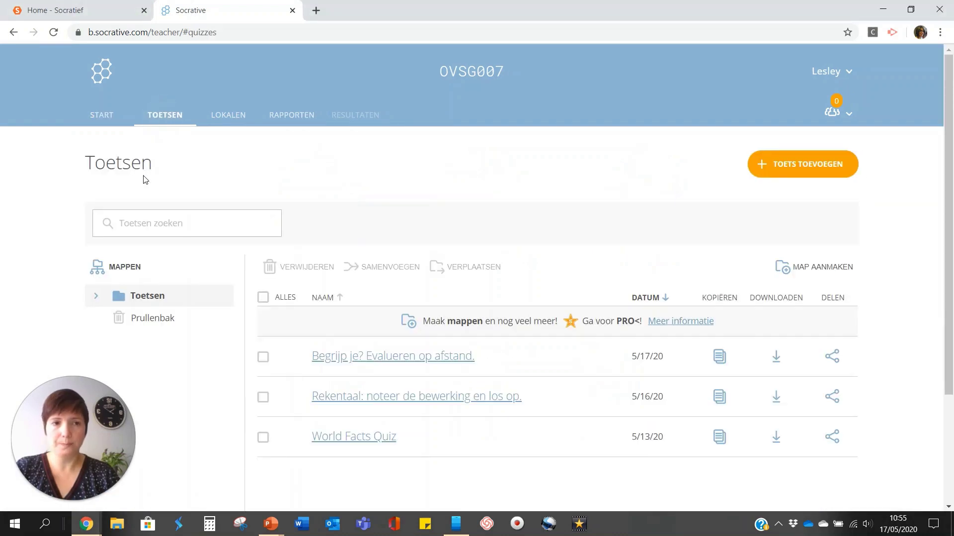
pyautogui.click(806, 166)
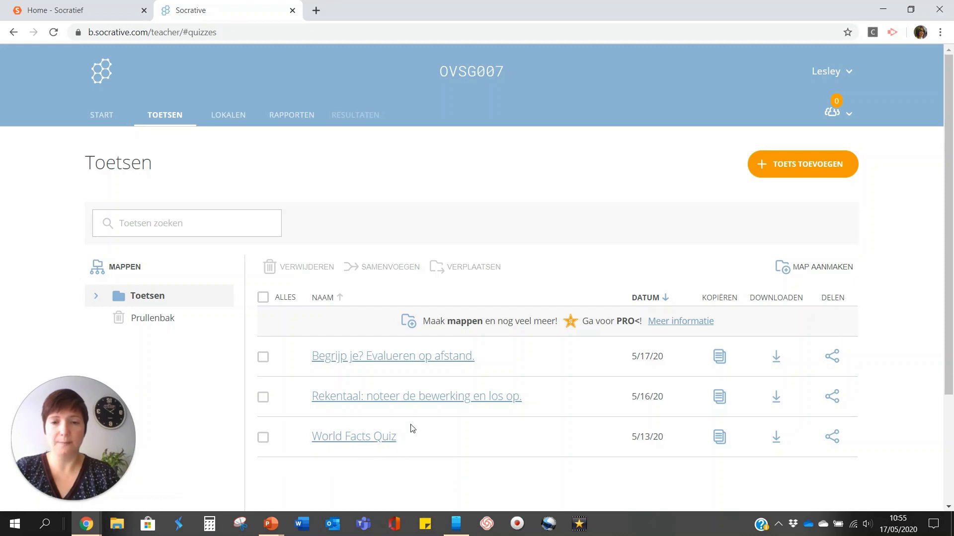
pyautogui.click(390, 357)
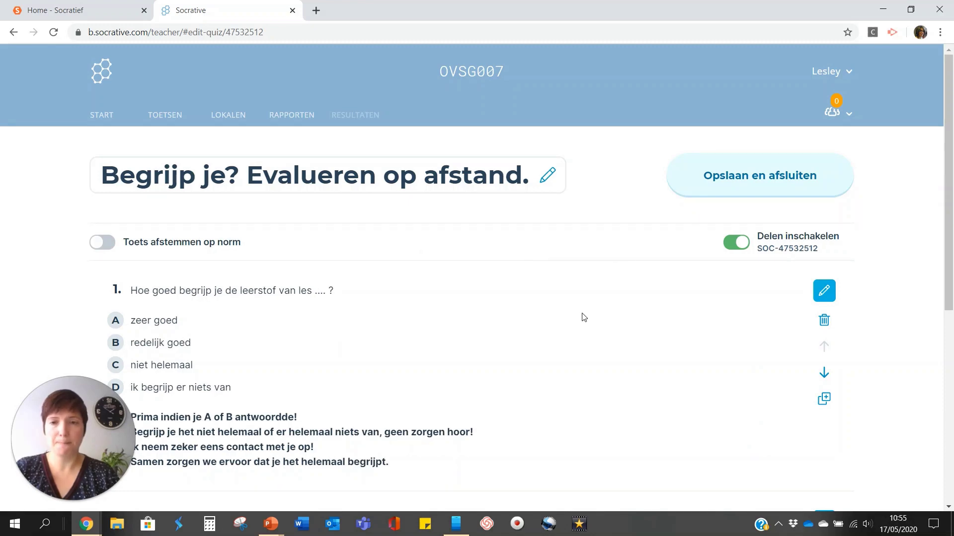
# Review question 1, toggling answer C's correct mark on and off, and confirm it unchanged.
pyautogui.scroll(-6, 588, 313)
pyautogui.scroll(6, 599, 315)
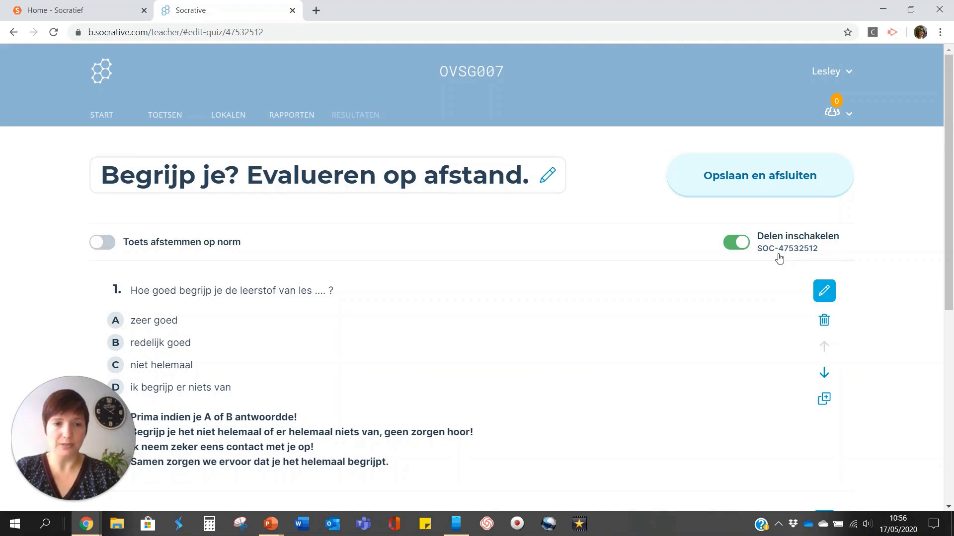
pyautogui.scroll(-2, 539, 275)
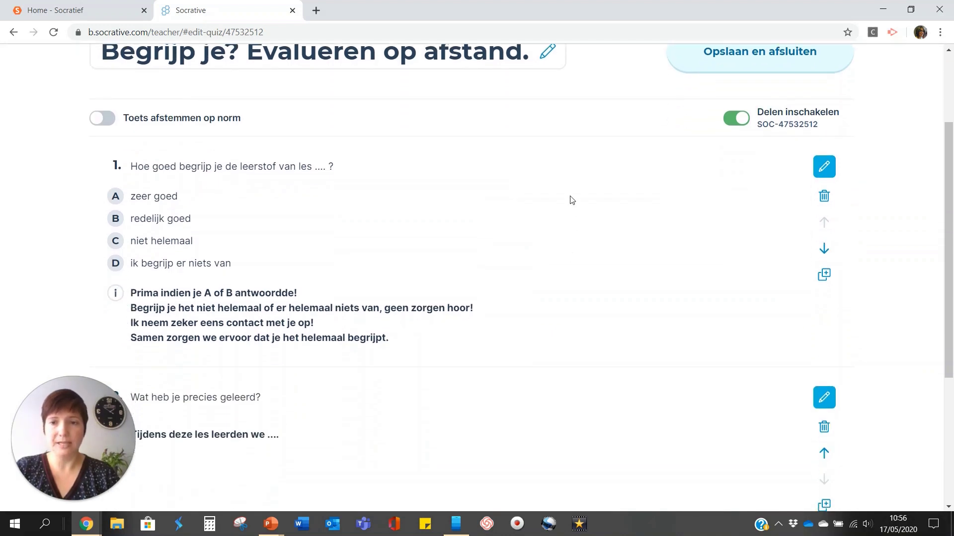
pyautogui.click(828, 169)
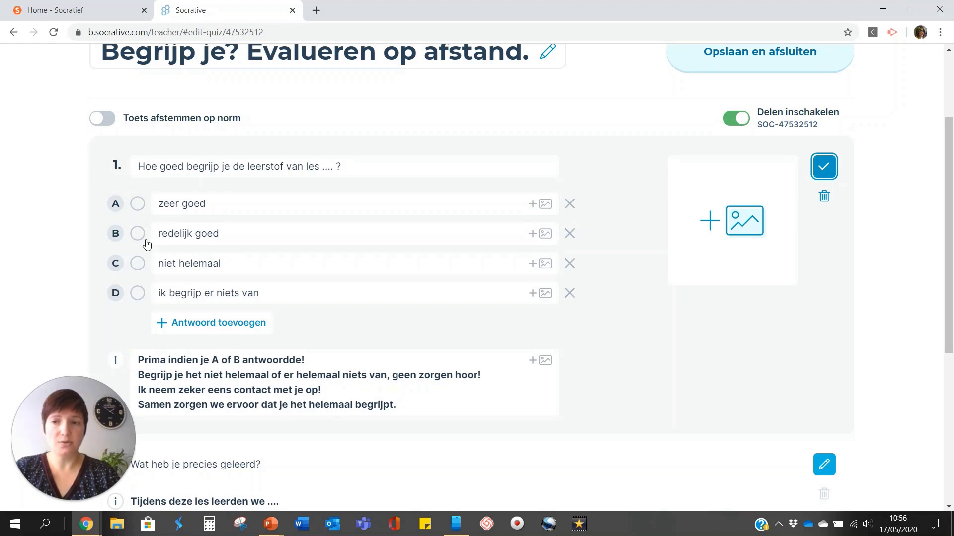
pyautogui.click(138, 264)
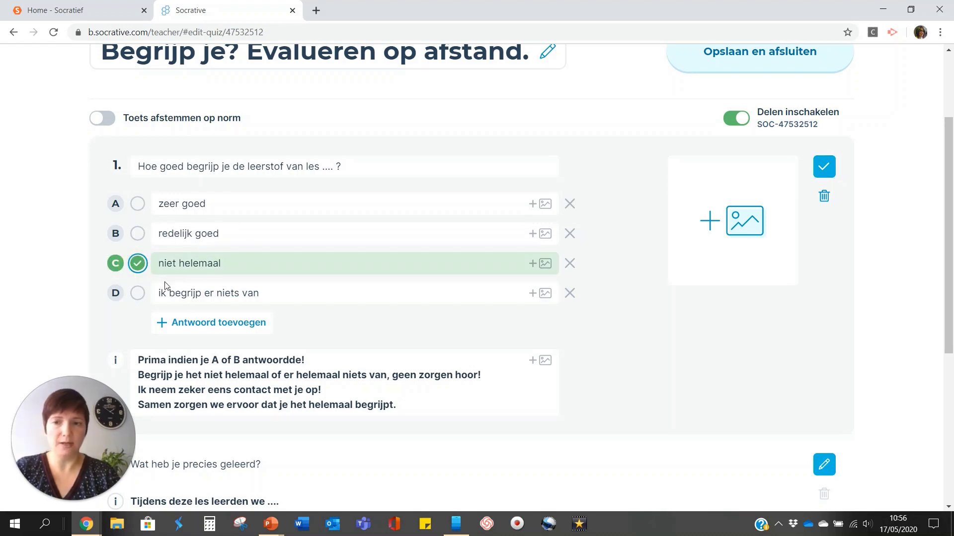
pyautogui.click(137, 264)
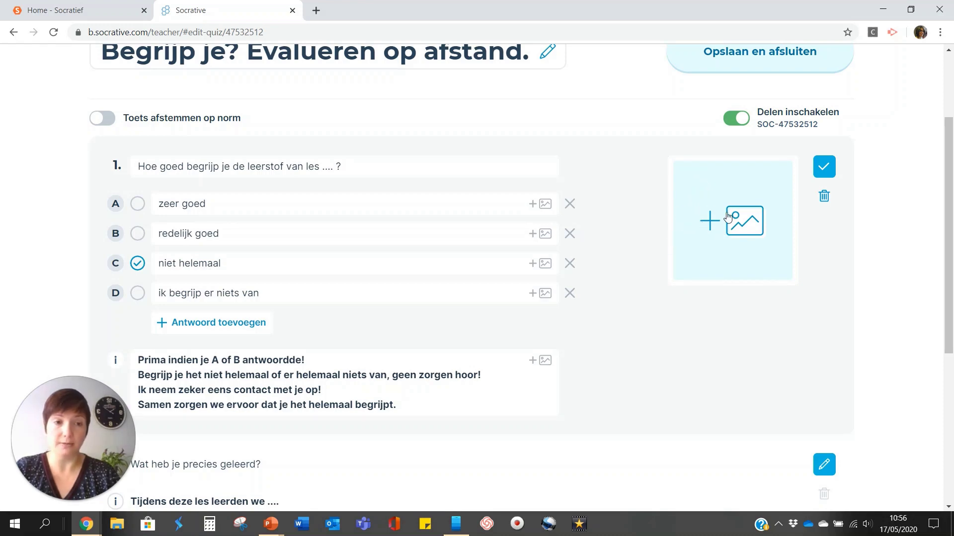
pyautogui.click(828, 167)
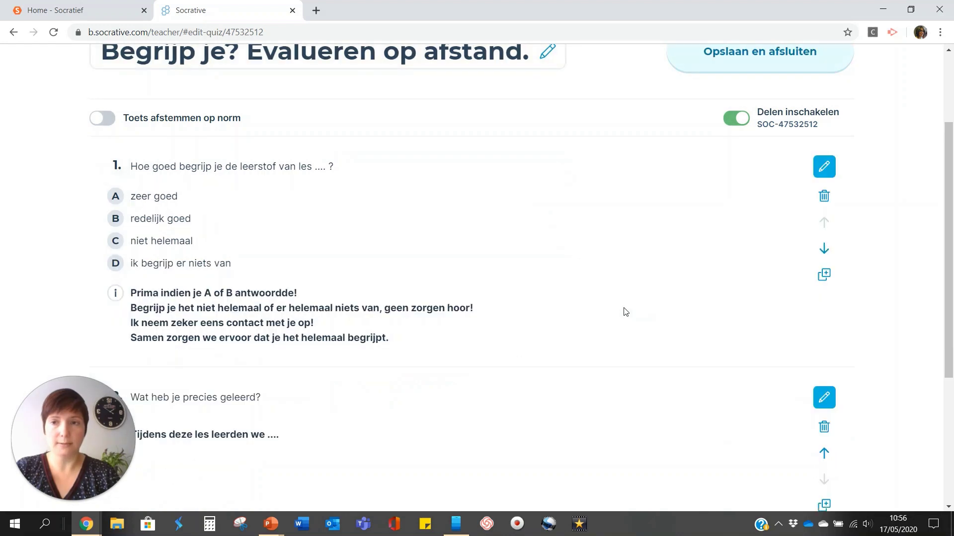
# Open question 2 for editing and confirm it without changes.
pyautogui.scroll(-4, 625, 312)
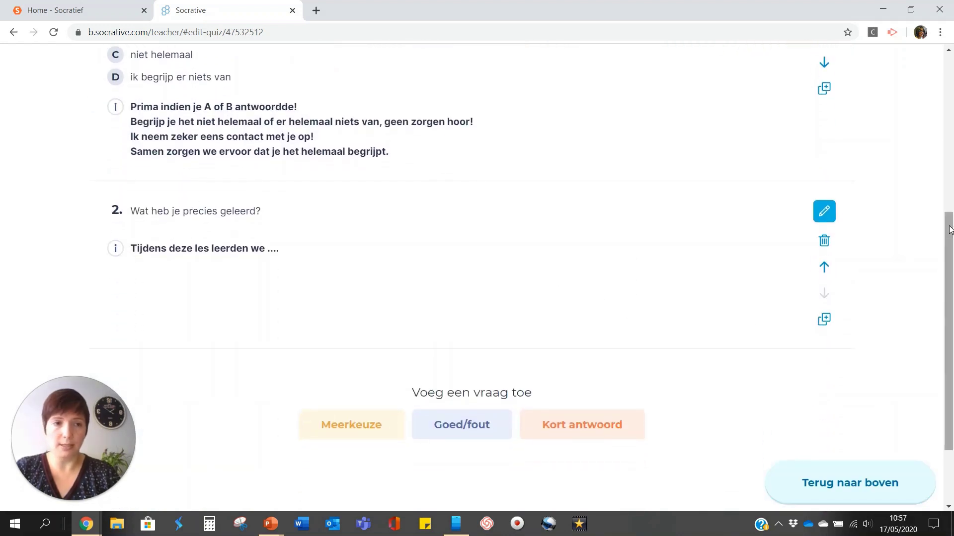
pyautogui.click(832, 214)
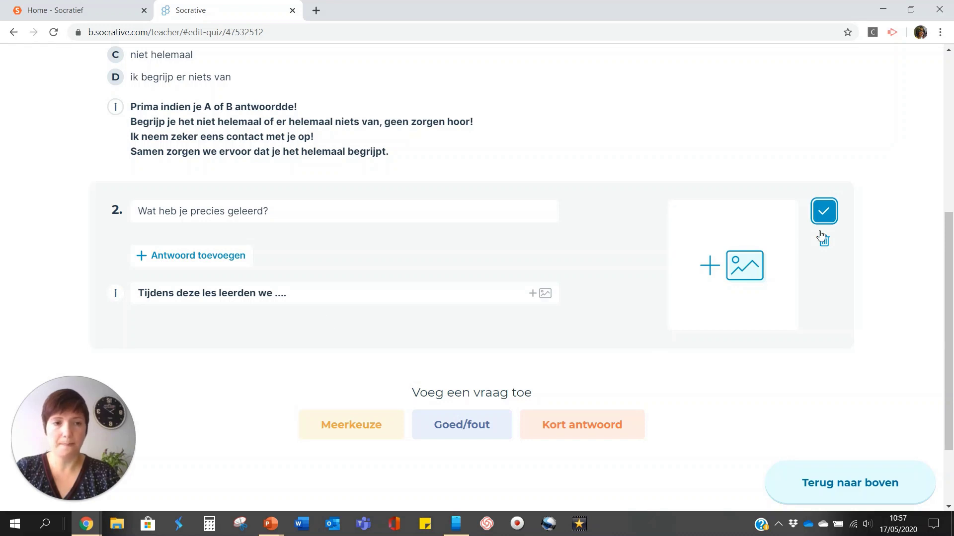
pyautogui.click(823, 211)
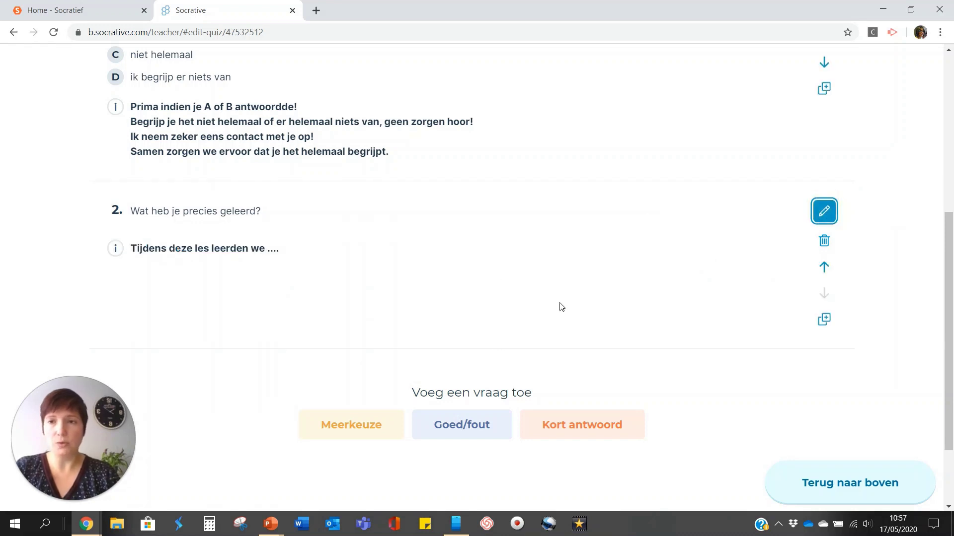
# Add a new multiple-choice question as question 3 at the end of the quiz.
pyautogui.scroll(1, 583, 268)
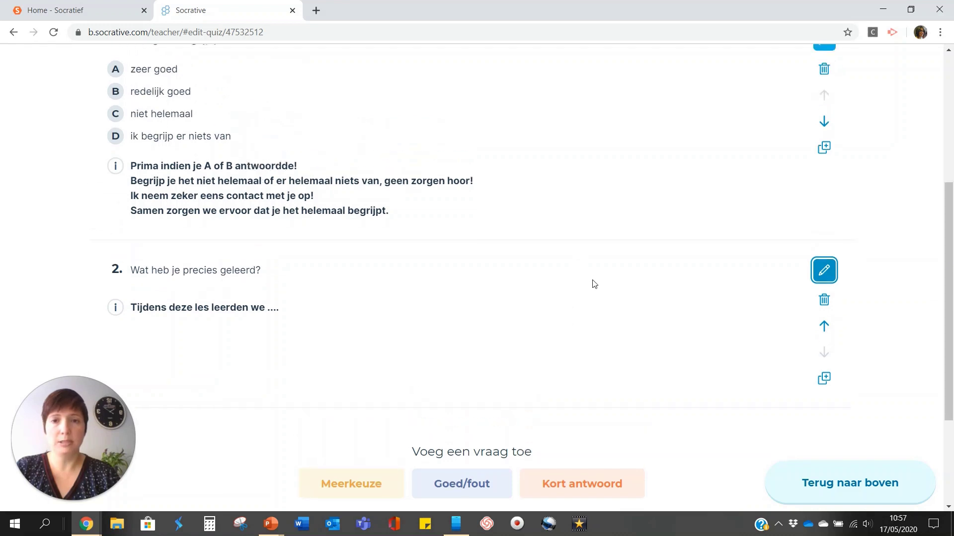
pyautogui.scroll(1, 598, 312)
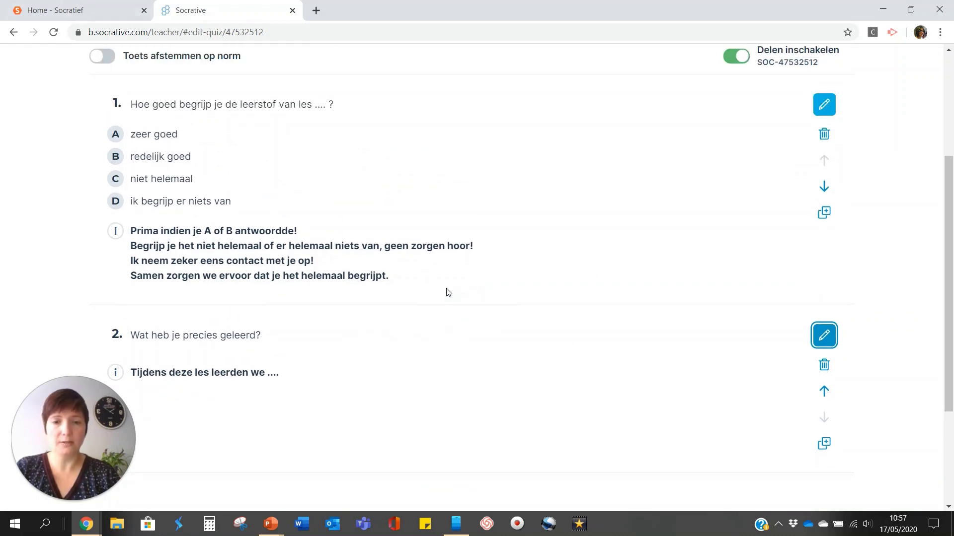
pyautogui.moveTo(470, 306)
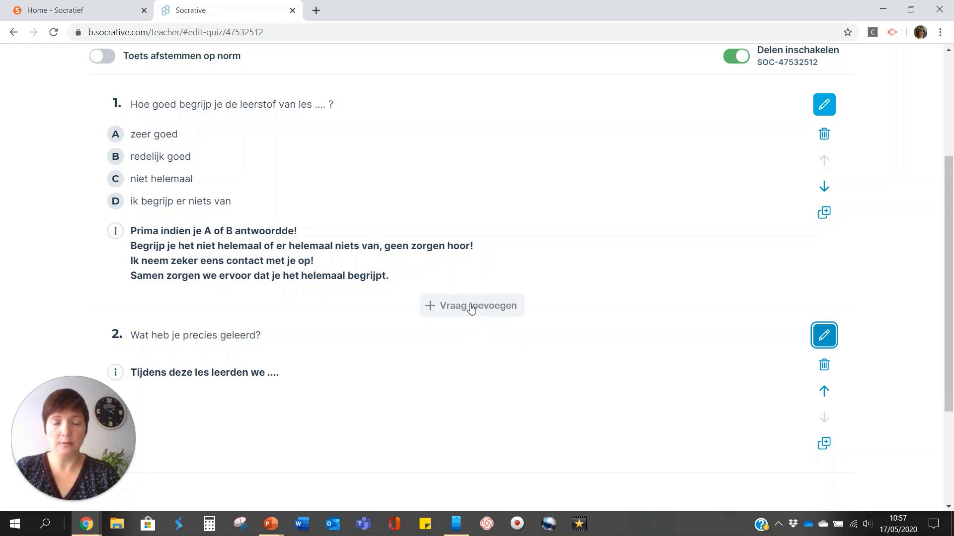
pyautogui.scroll(-3, 569, 308)
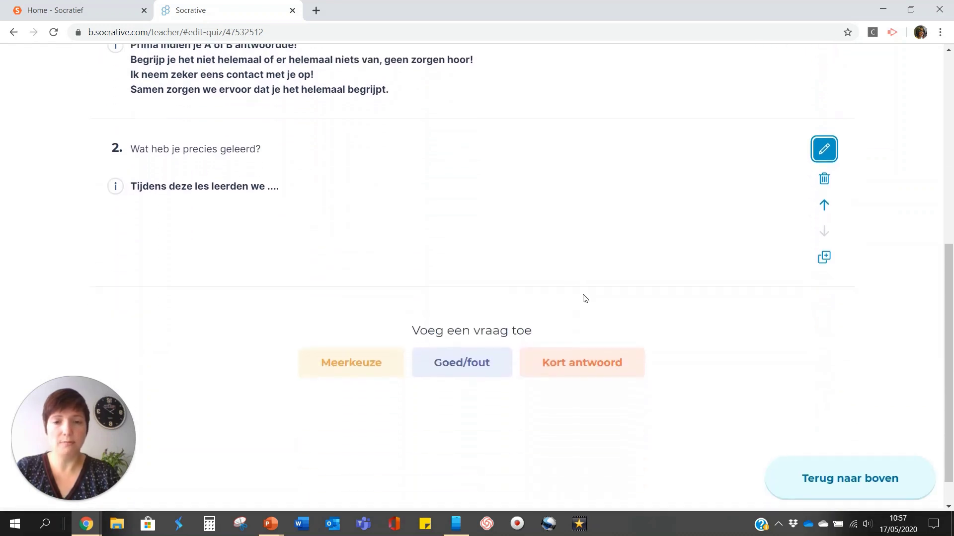
pyautogui.click(356, 370)
# Write question 3: 'Hoeveel tijd (in uren en minuten) zit er tussen deze 2 klokken.'.
pyautogui.scroll(-3, 482, 193)
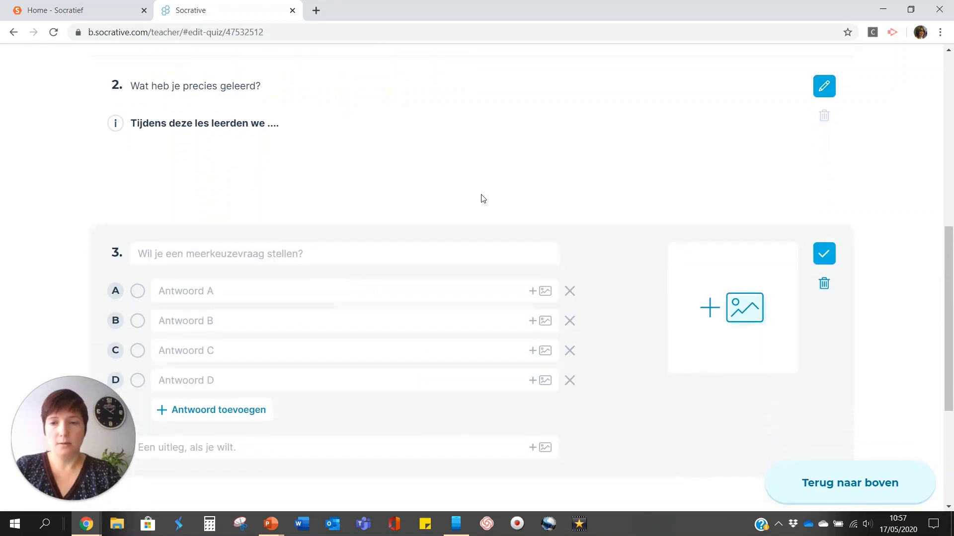
pyautogui.scroll(-1, 482, 193)
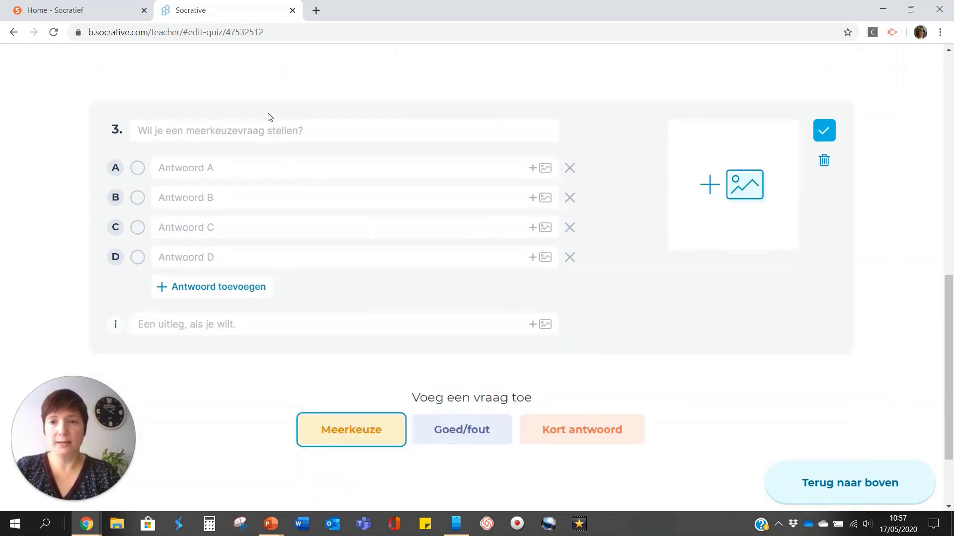
pyautogui.click(259, 131)
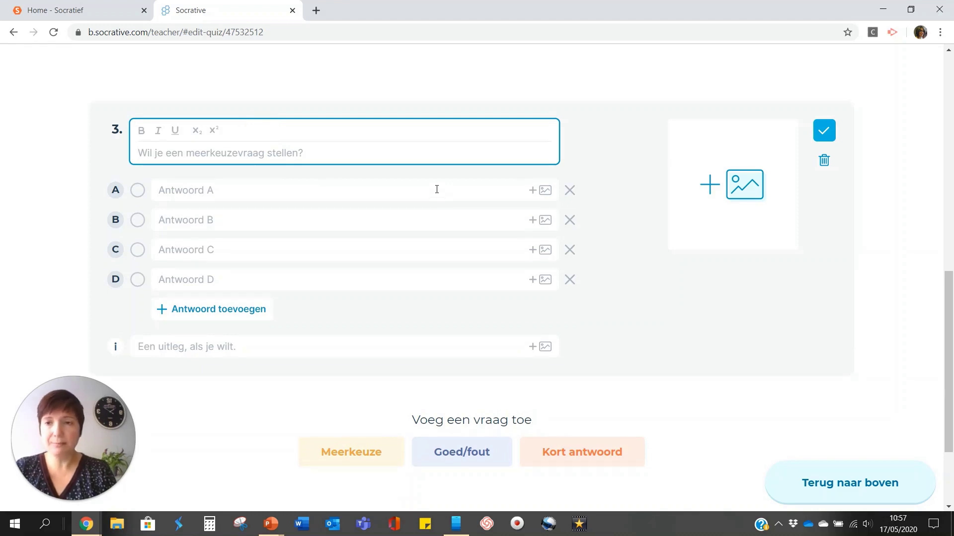
pyautogui.write('Hoeveel tijd')
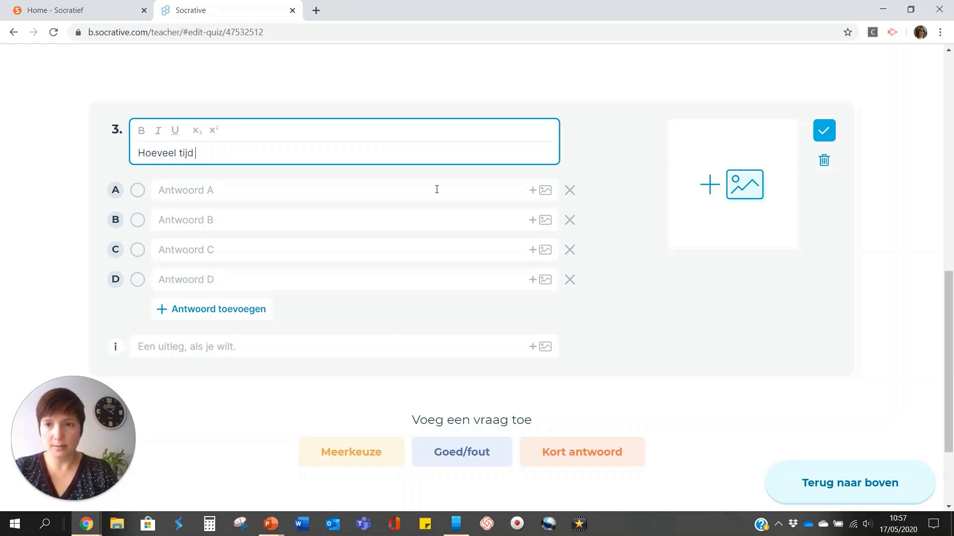
pyautogui.write('(in uren en minuten) zit er t')
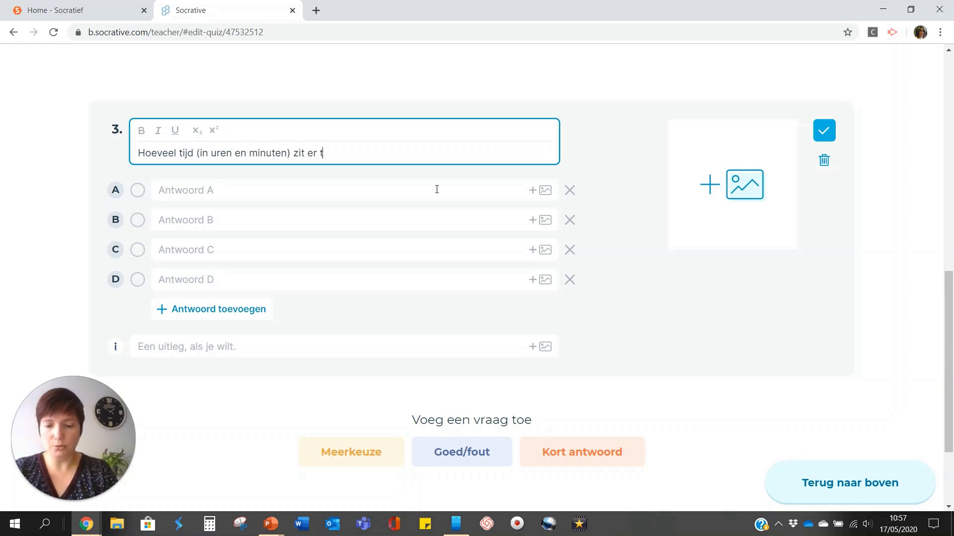
pyautogui.write('ussen deze')
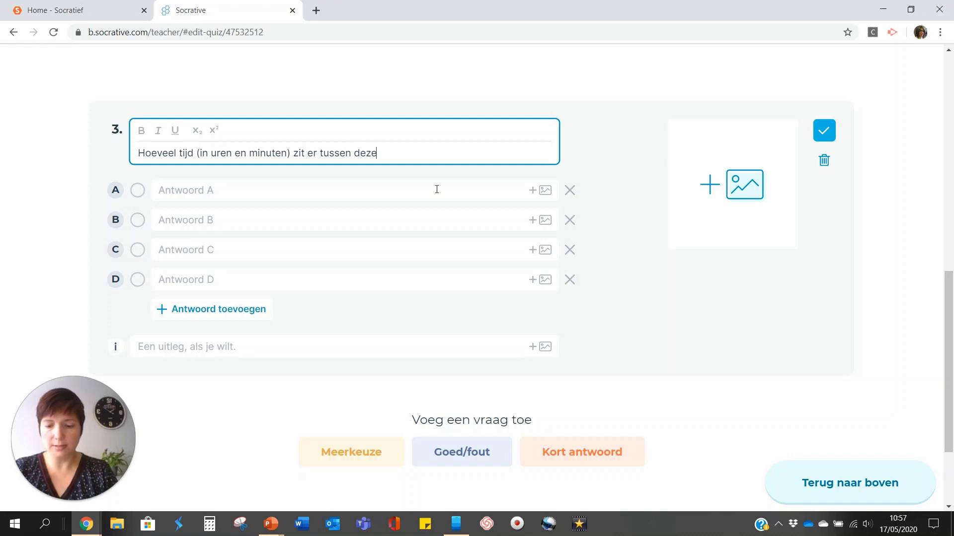
pyautogui.write(' 2 klokken.')
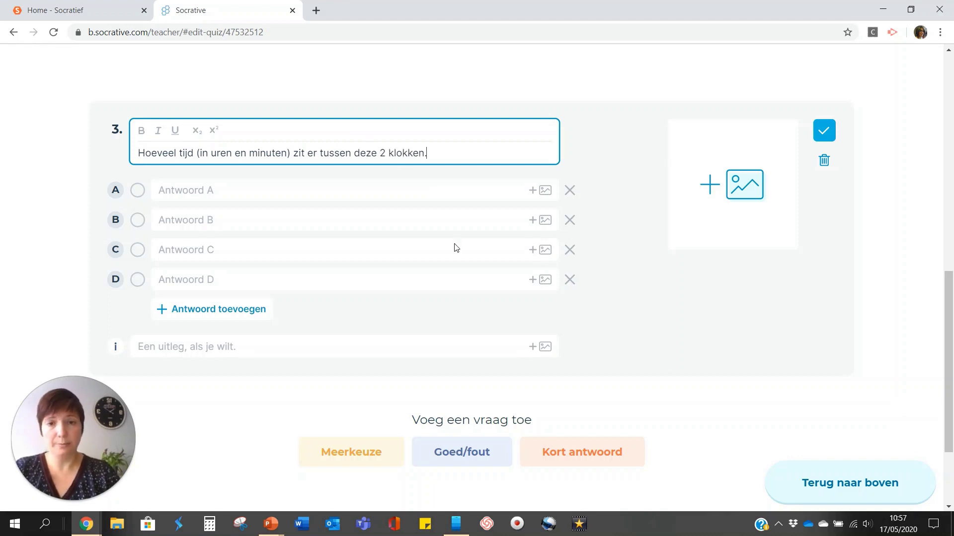
# Upload the klokken image from the desktop as question 3's picture.
pyautogui.click(720, 187)
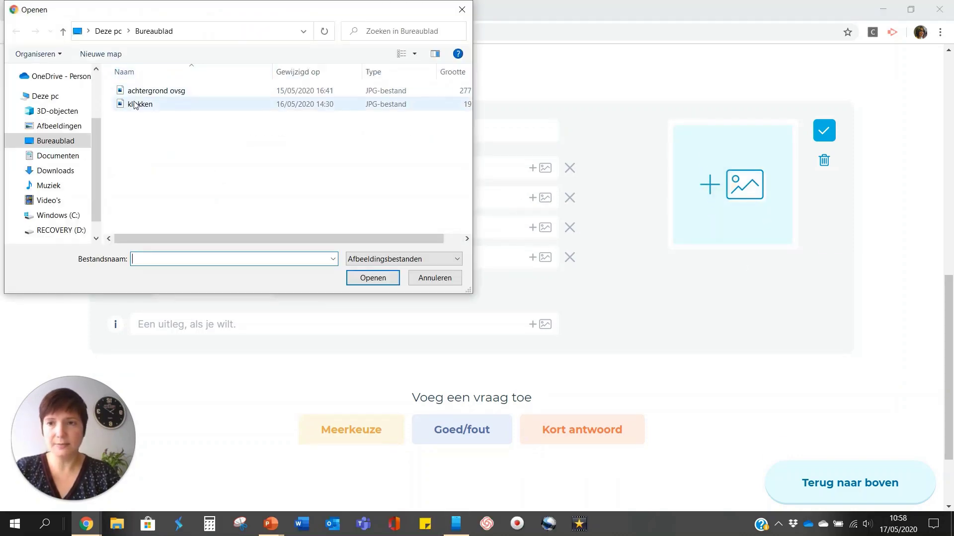
pyautogui.click(134, 104)
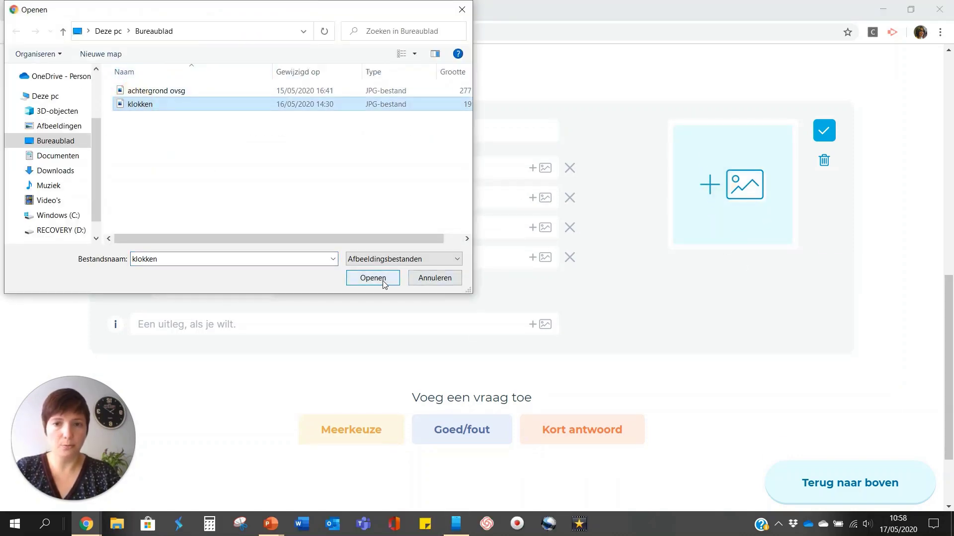
pyautogui.click(372, 278)
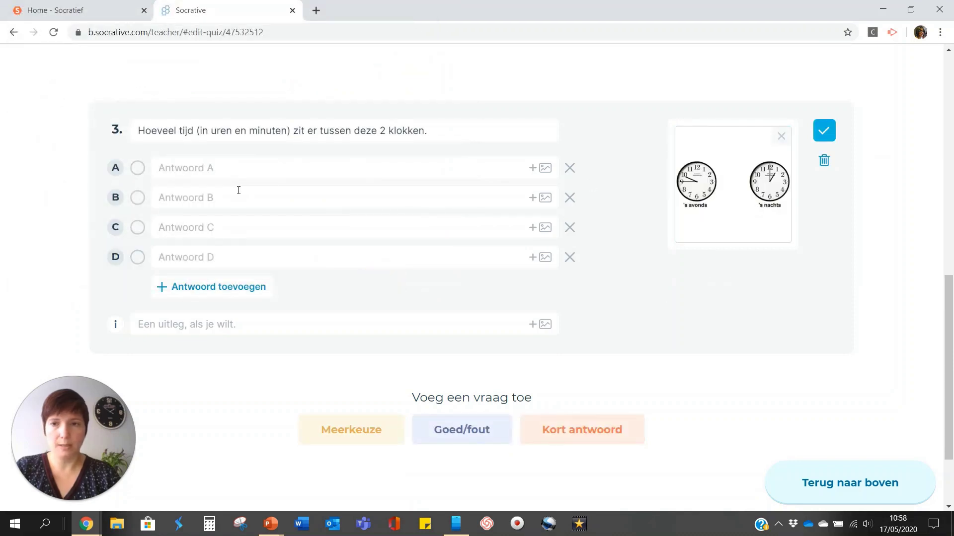
# Enter answers A–D: 3 uur en 45 minuten, 2 uur en 15 minute, 3 uur en 15 minuten, 4 uur en 45 minuten.
pyautogui.click(248, 170)
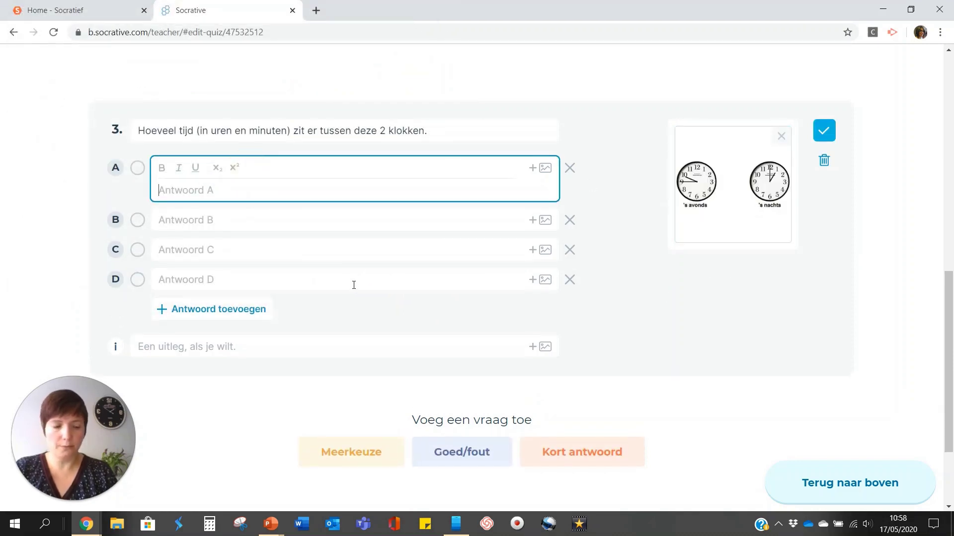
pyautogui.write('3 uur en 45')
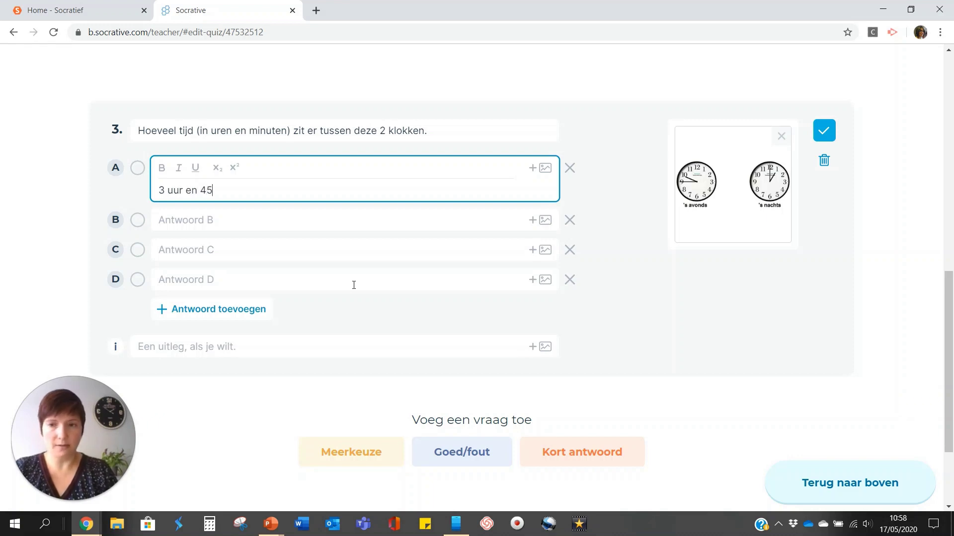
pyautogui.write(' minten')
pyautogui.press('BackSpace')
pyautogui.press('BackSpace')
pyautogui.press('BackSpace')
pyautogui.write('uten')
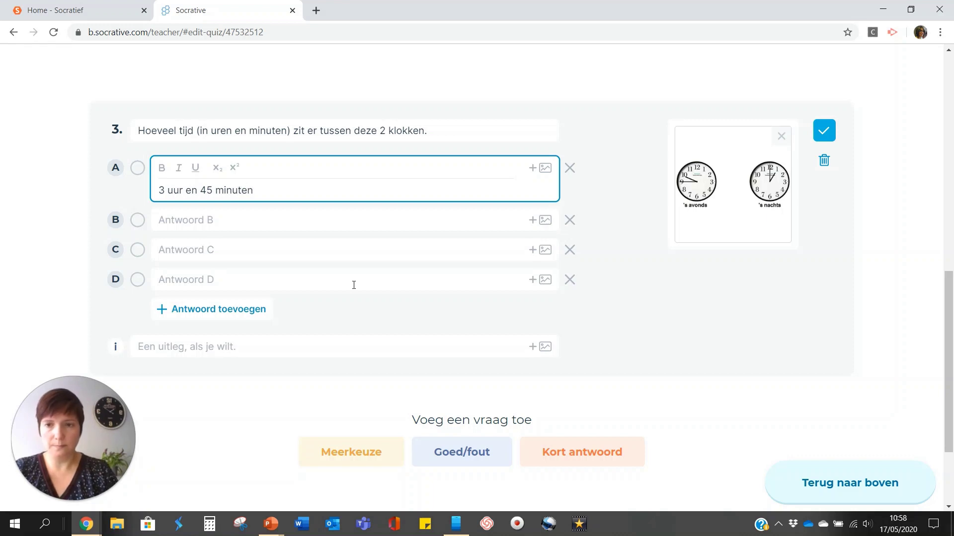
pyautogui.click(252, 216)
pyautogui.write('2 uur en')
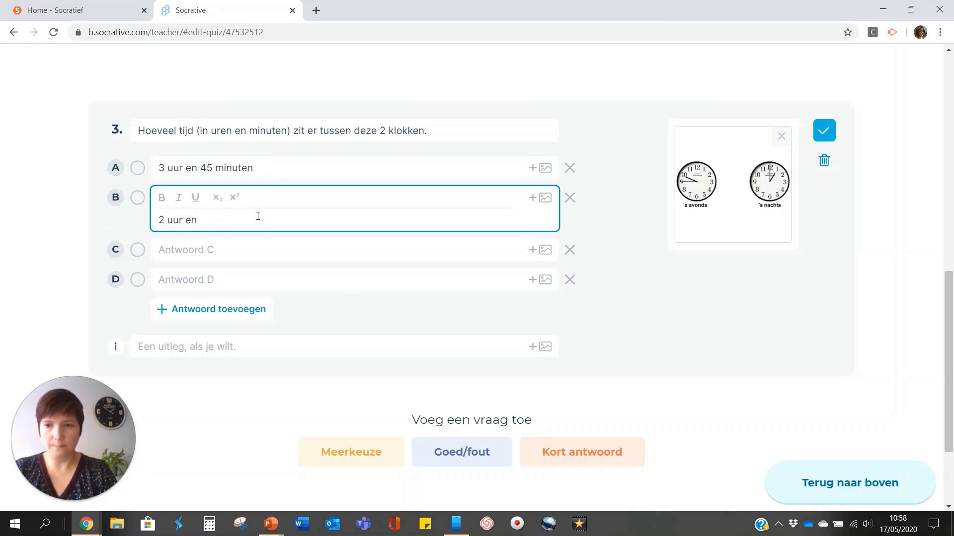
pyautogui.write(' 15 minuten')
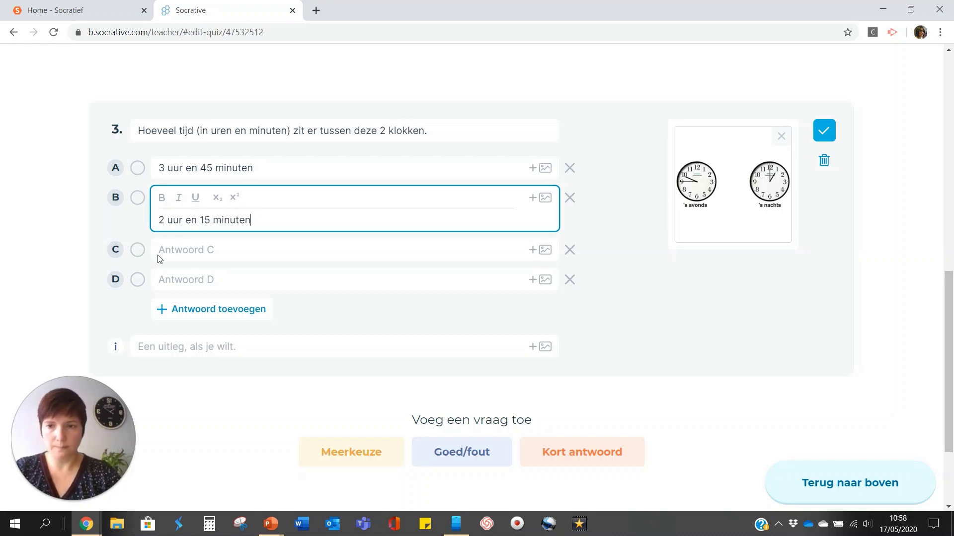
pyautogui.click(208, 248)
pyautogui.write('3')
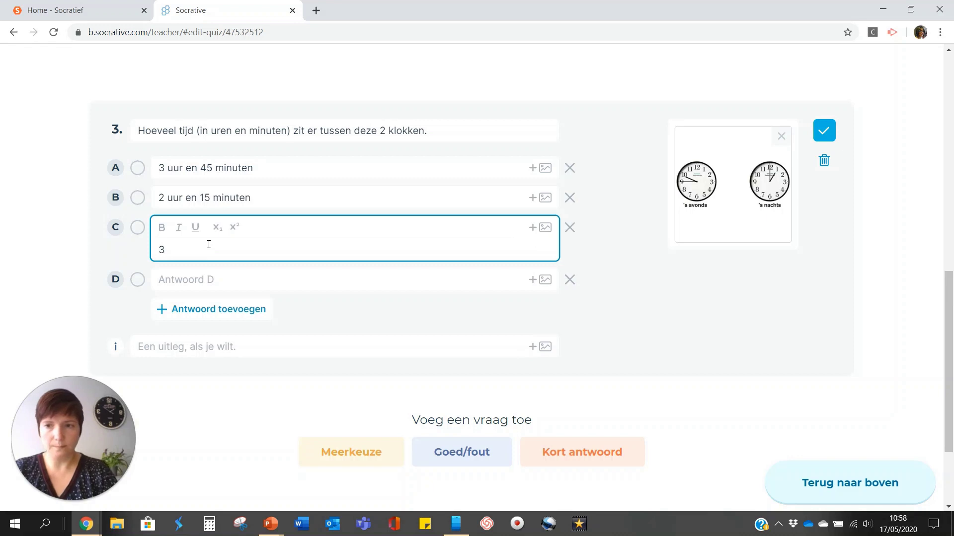
pyautogui.write(' uur en 15 min')
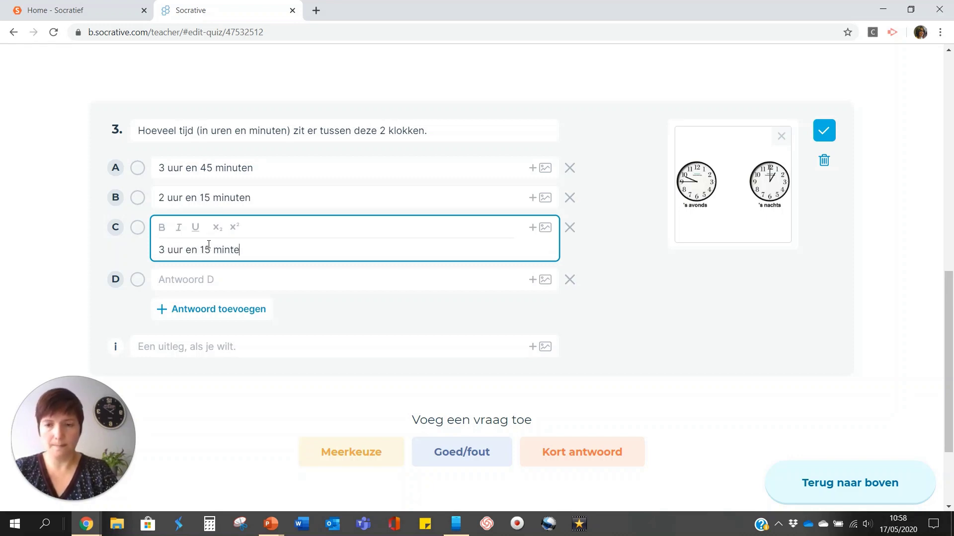
pyautogui.write('uten')
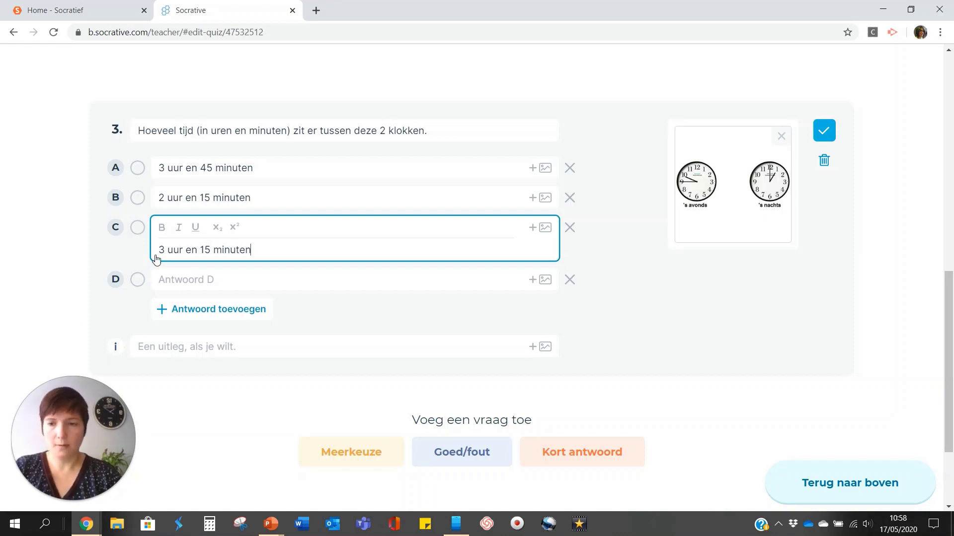
pyautogui.click(181, 277)
pyautogui.write('4')
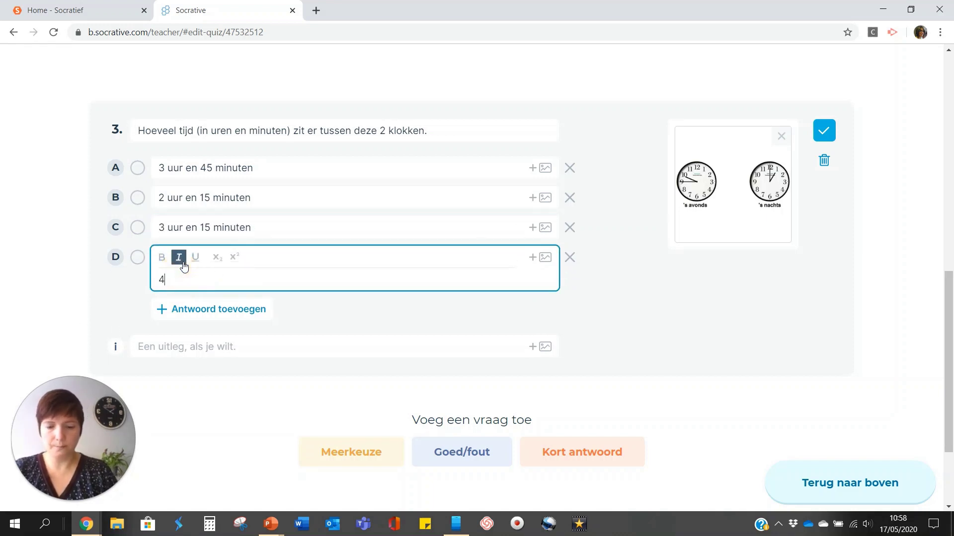
pyautogui.write(' uur en 45')
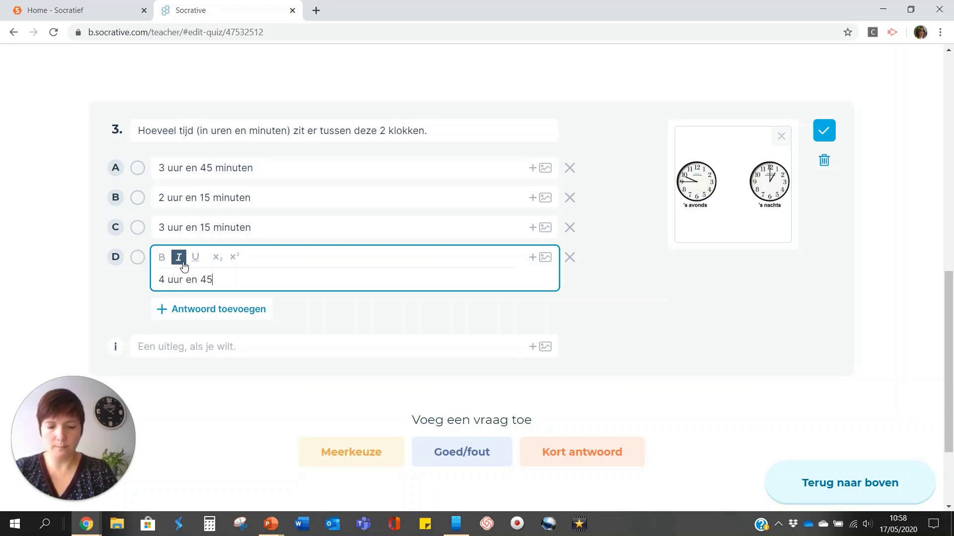
pyautogui.write(' minuten')
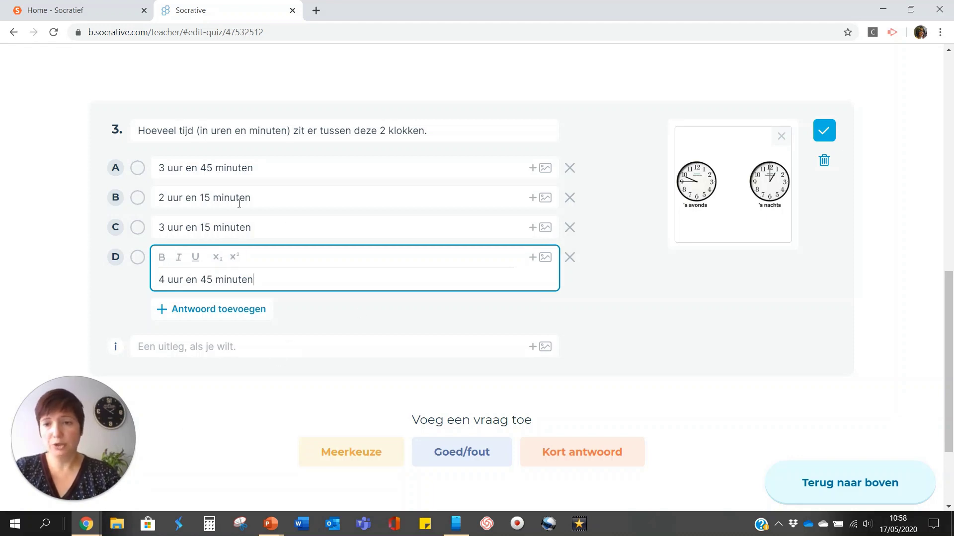
# Mark '3 uur en 15 minuten' correct, confirm question 3, and save and close the quiz.
pyautogui.click(137, 228)
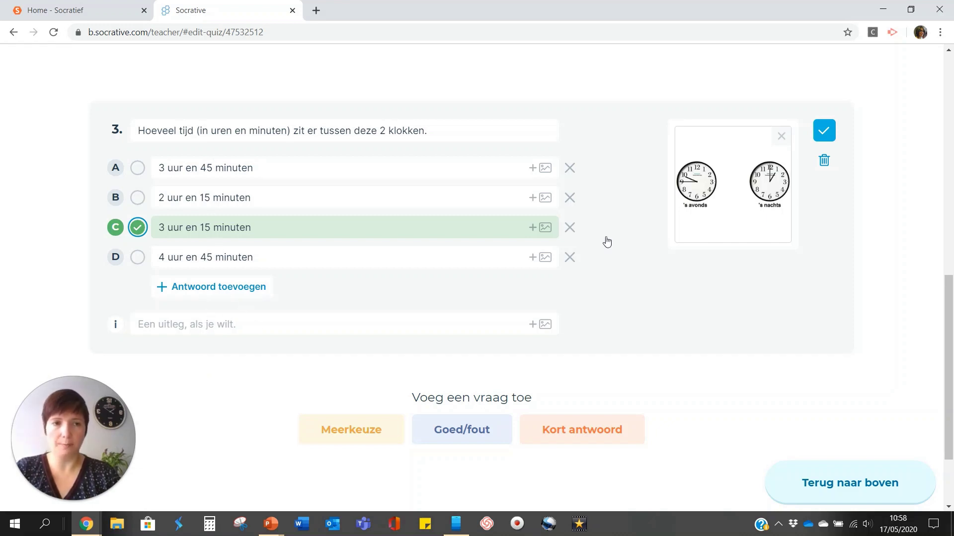
pyautogui.click(824, 130)
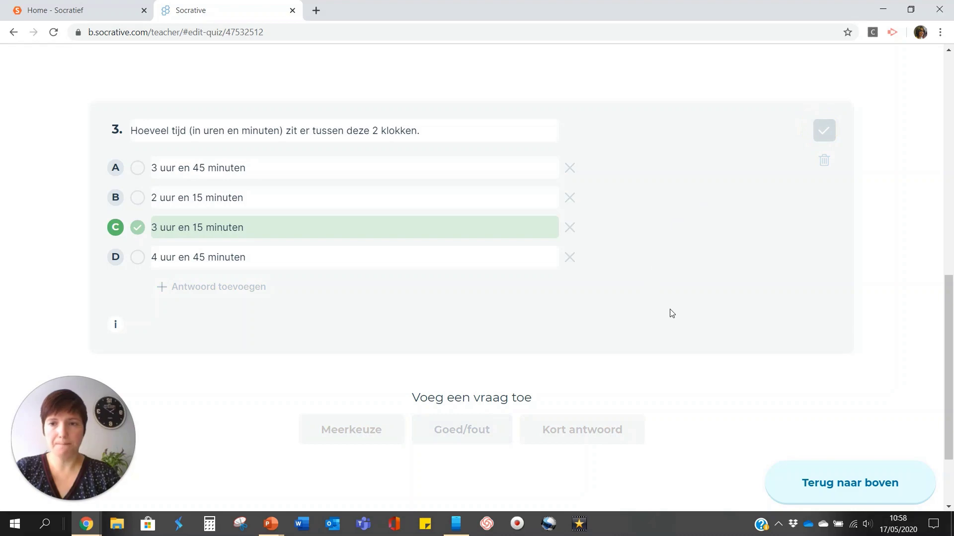
pyautogui.scroll(10, 677, 291)
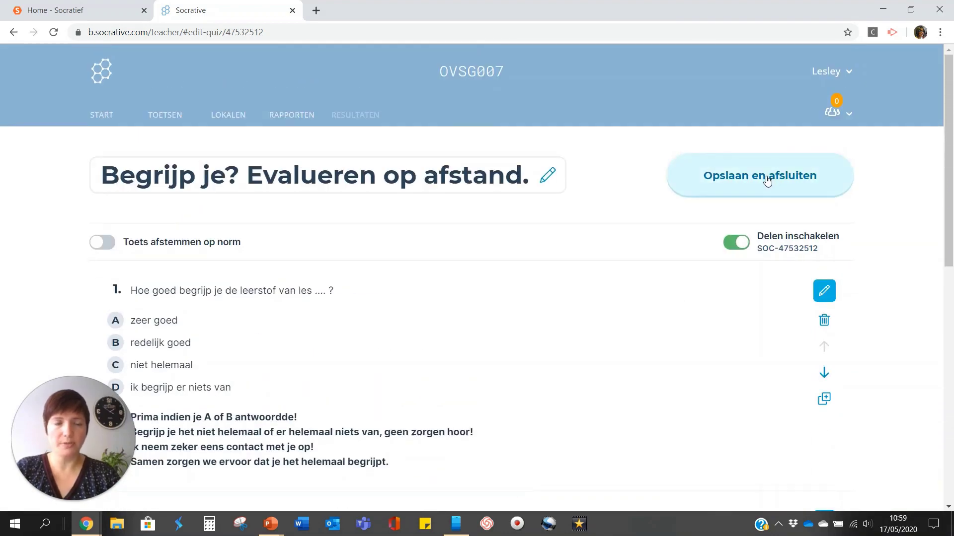
pyautogui.click(768, 181)
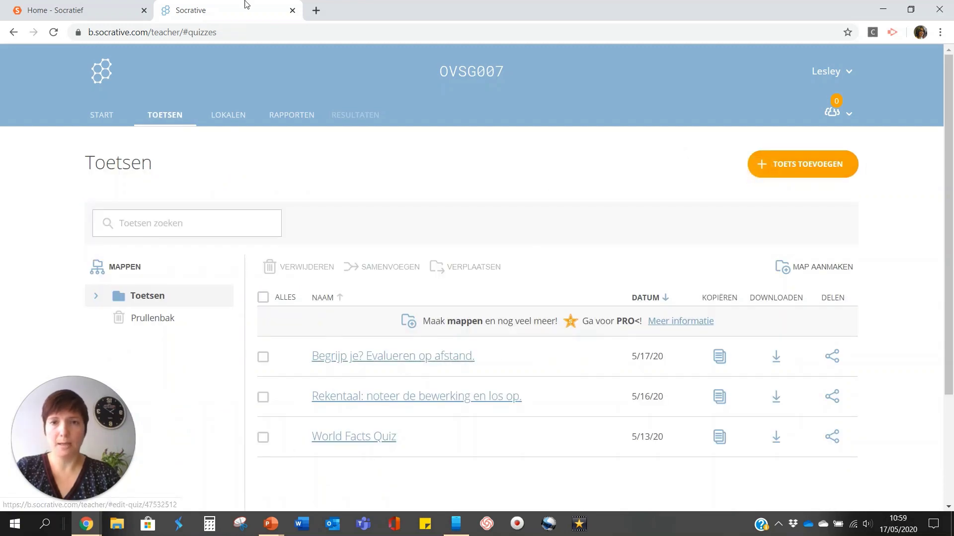
# Launch 'Begrijp je? Evalueren op afstand.' as a Toets with Directe feedback delivery.
pyautogui.click(107, 121)
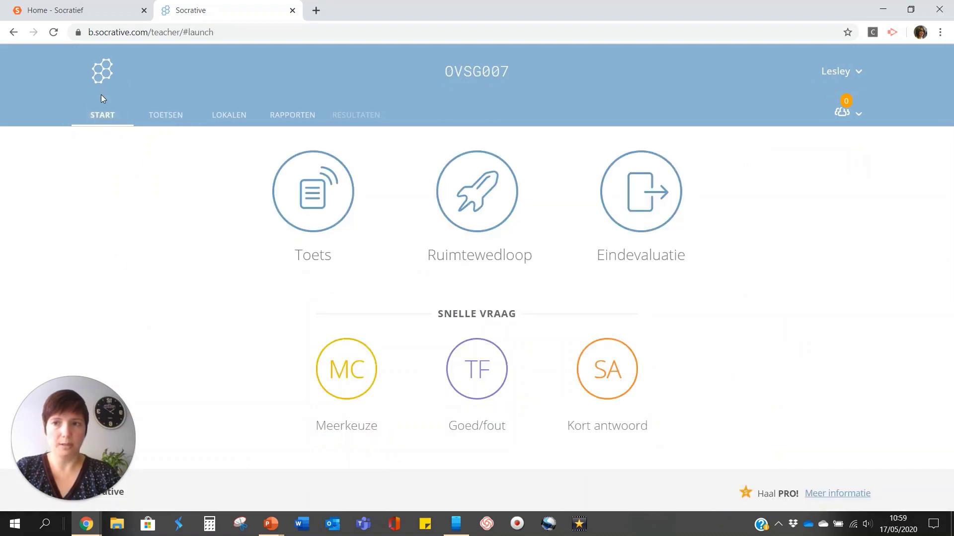
pyautogui.click(319, 188)
pyautogui.click(370, 262)
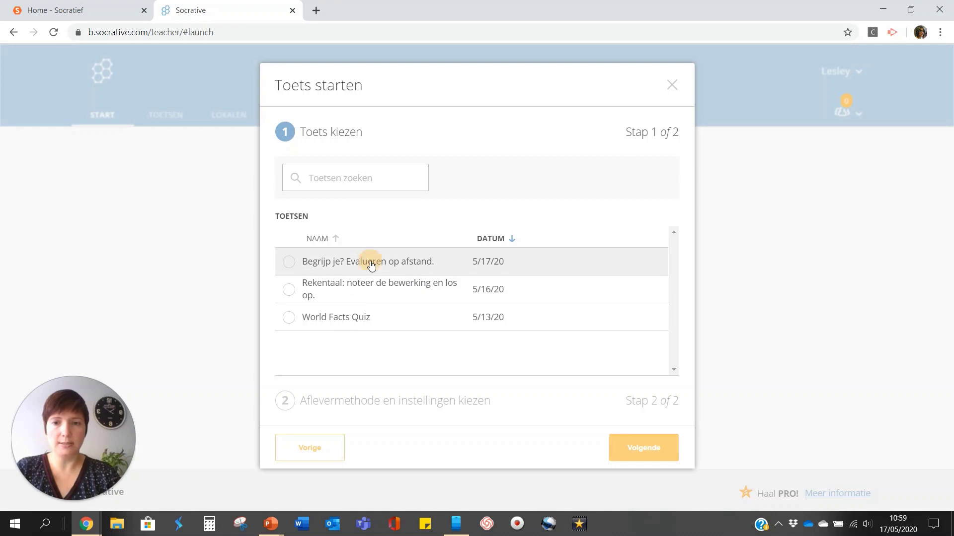
pyautogui.click(643, 454)
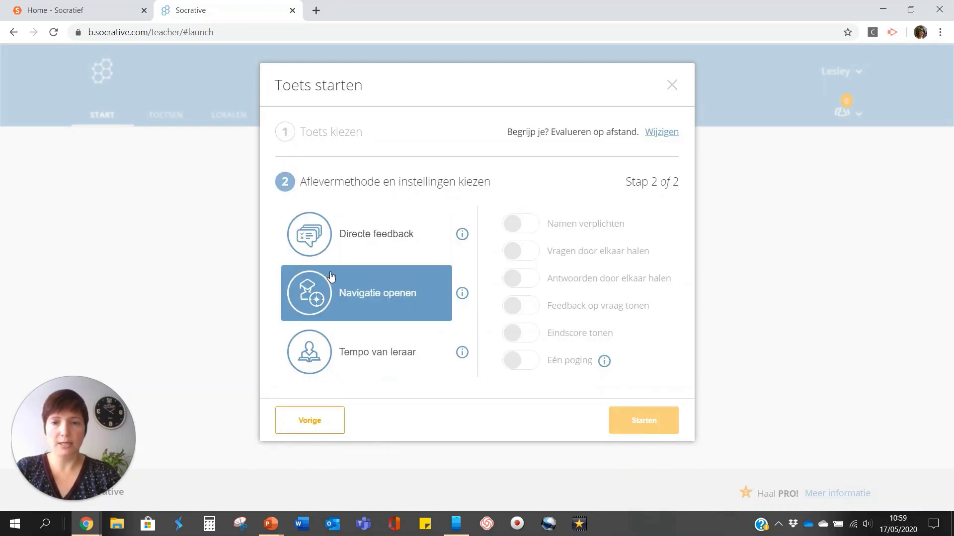
pyautogui.click(375, 237)
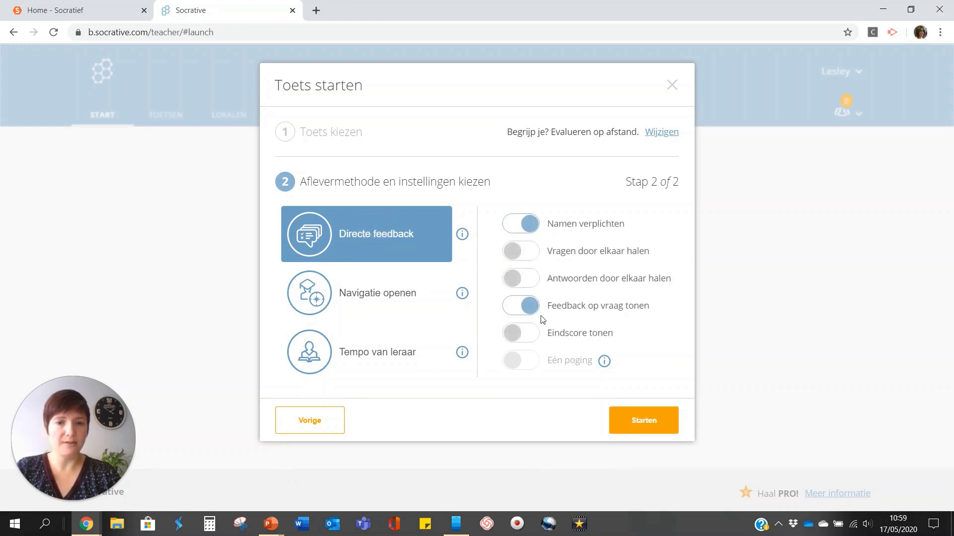
pyautogui.click(657, 422)
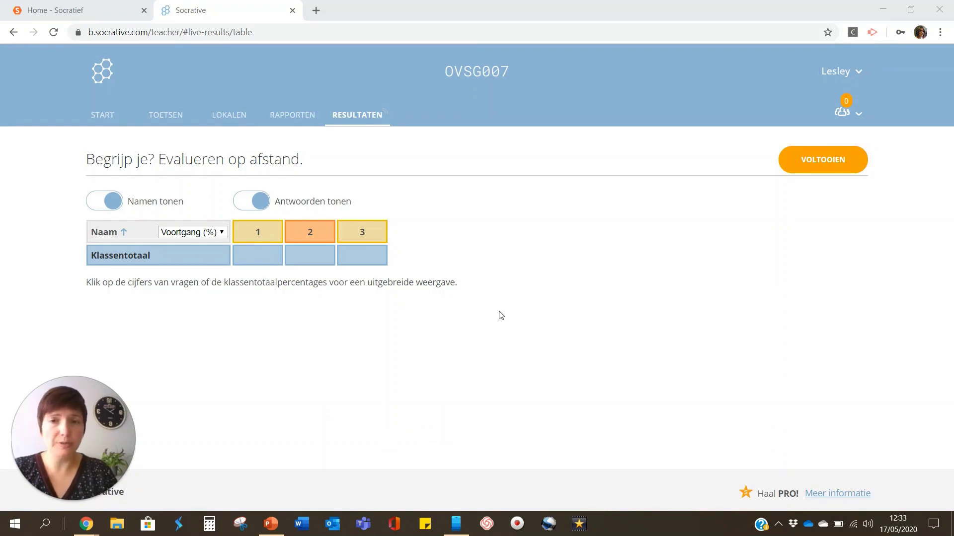
pyautogui.click(502, 9)
pyautogui.moveTo(480, 5); pyautogui.dragTo(2, 198)
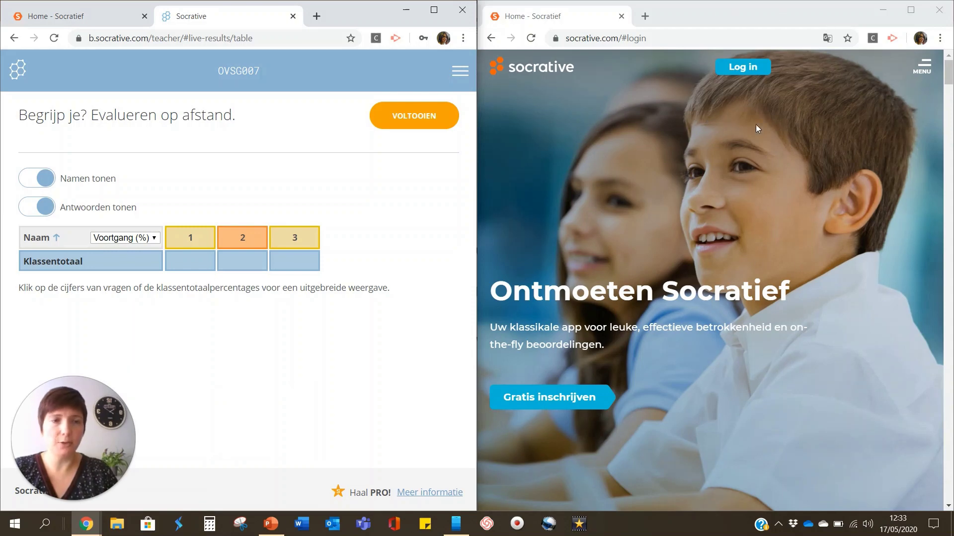
pyautogui.click(739, 67)
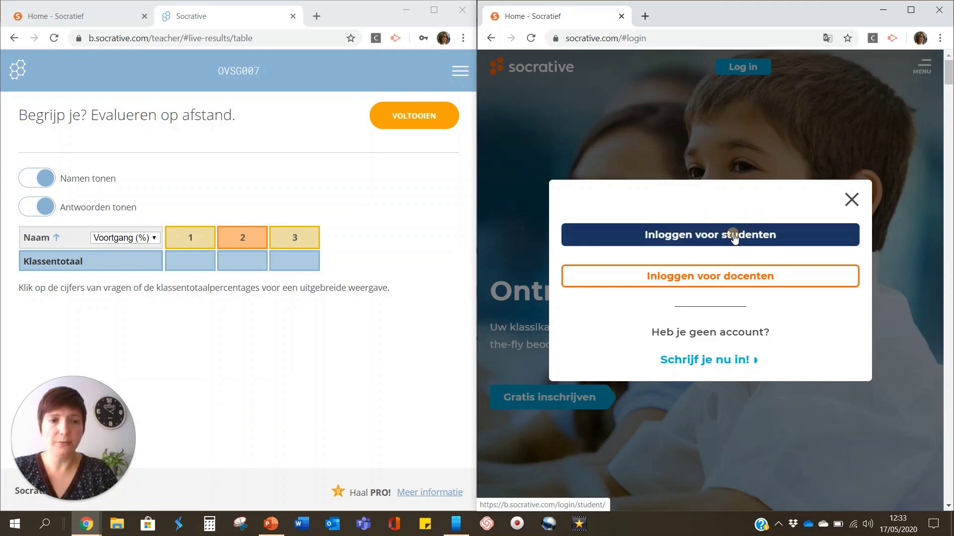
pyautogui.click(735, 239)
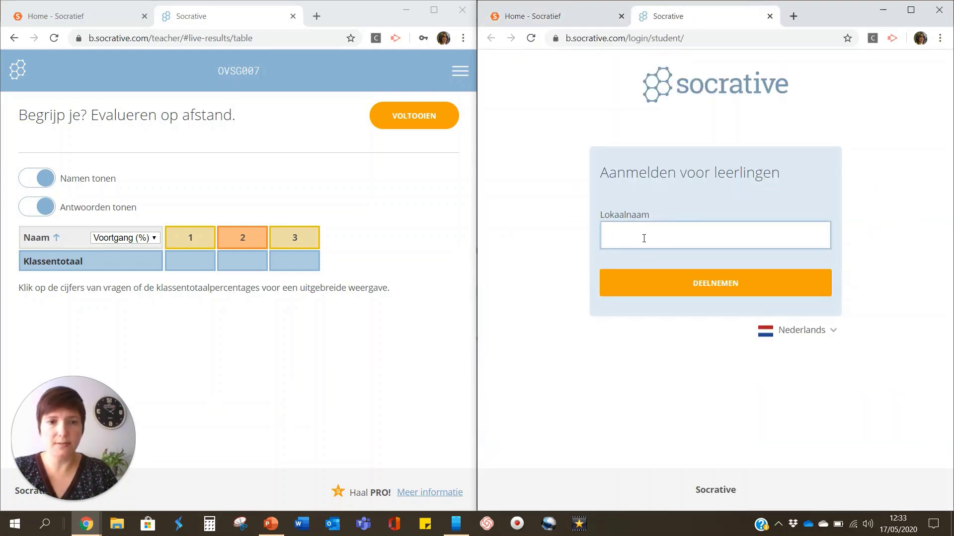
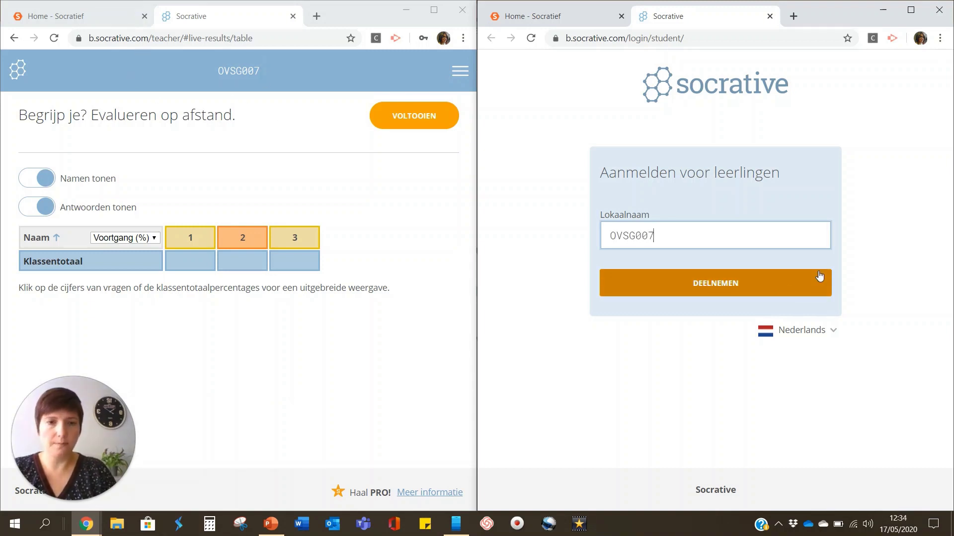
pyautogui.click(767, 283)
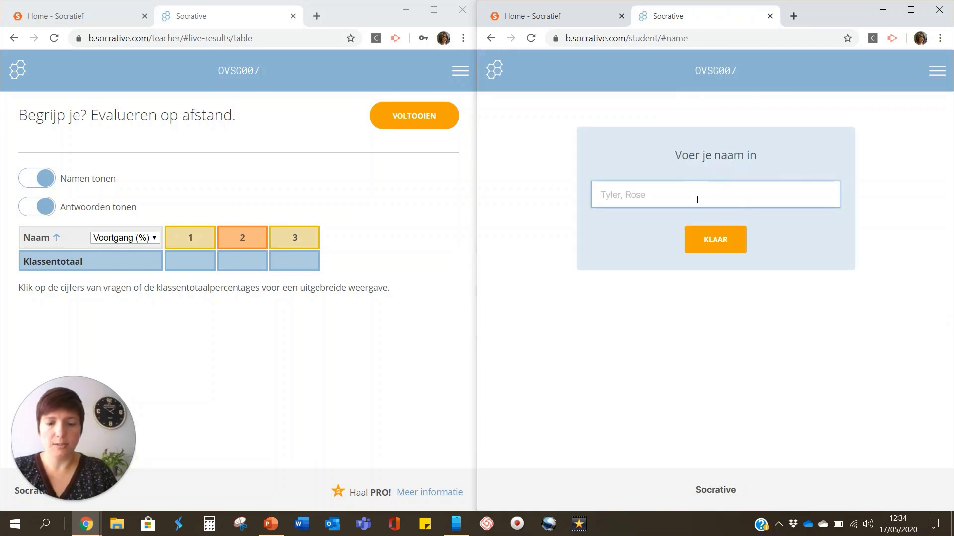
pyautogui.write('leerling')
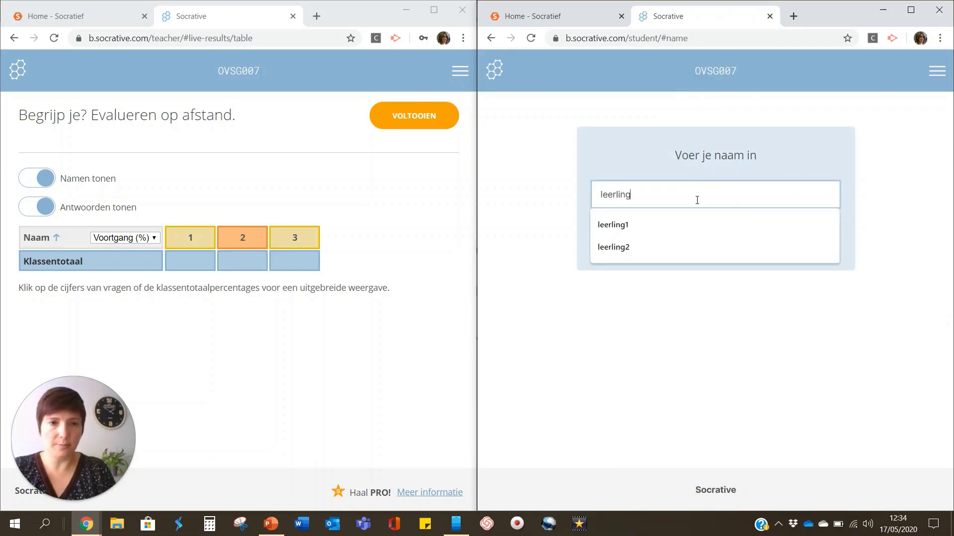
pyautogui.write('1')
pyautogui.press('Return')
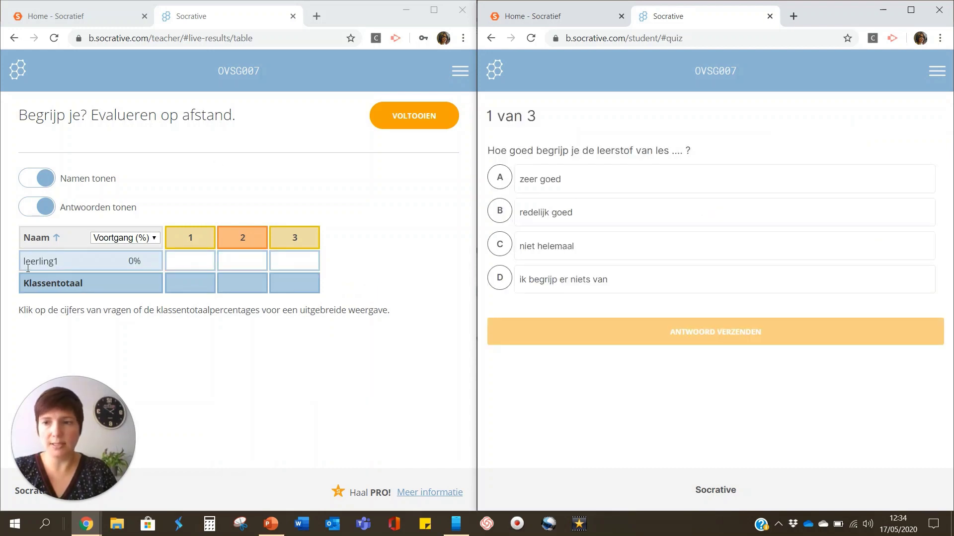
# As leerling1, submit A (zeer goed), 'veel', and B (3 uur en 15 minuten) for the three questions.
pyautogui.click(600, 181)
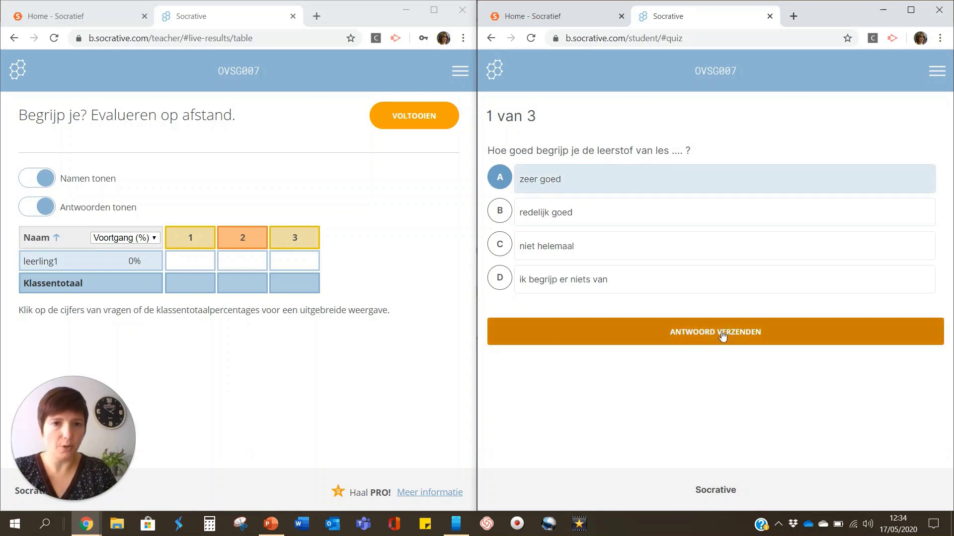
pyautogui.click(721, 333)
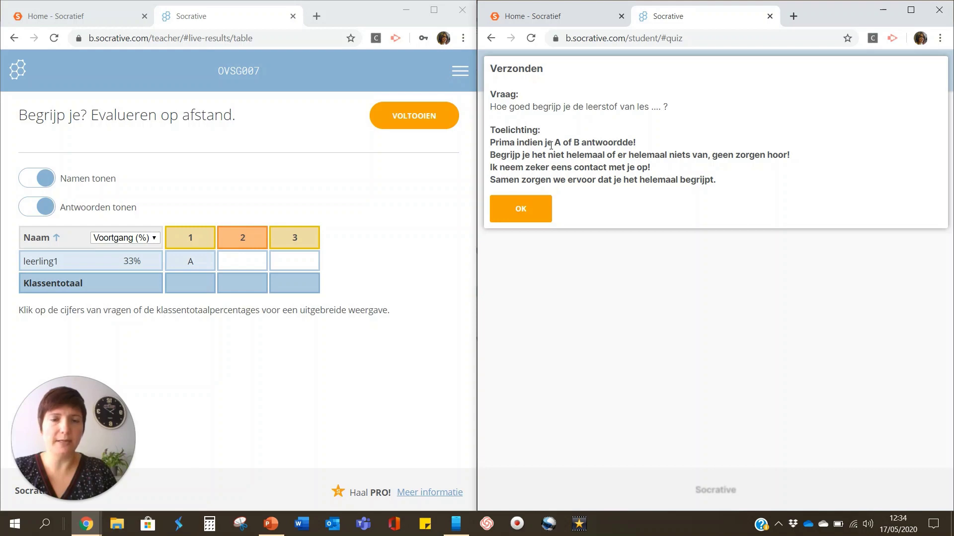
pyautogui.click(520, 208)
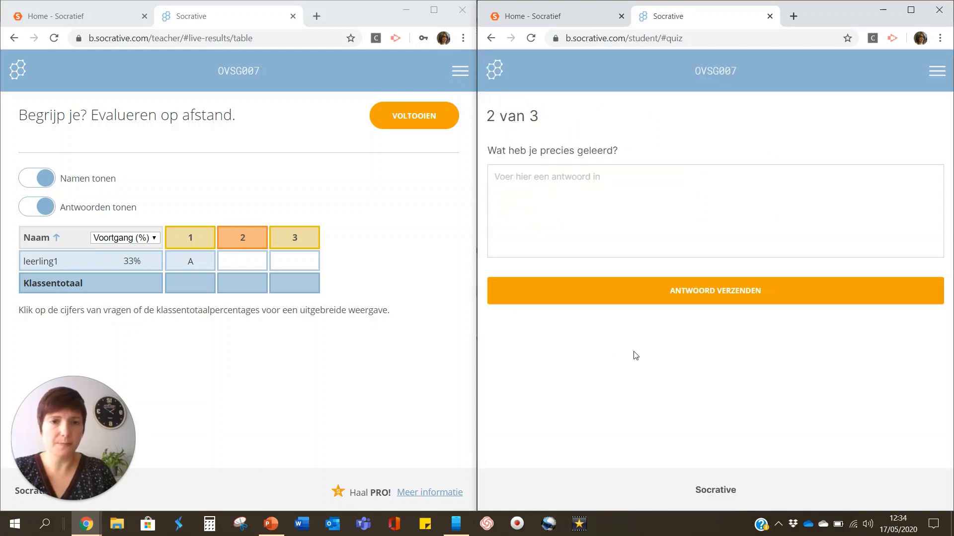
pyautogui.click(561, 174)
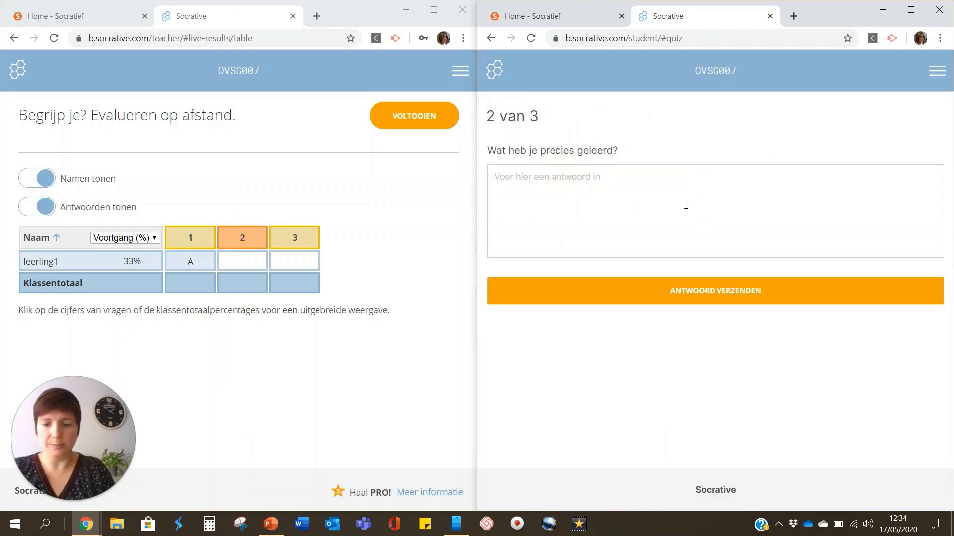
pyautogui.write('veel')
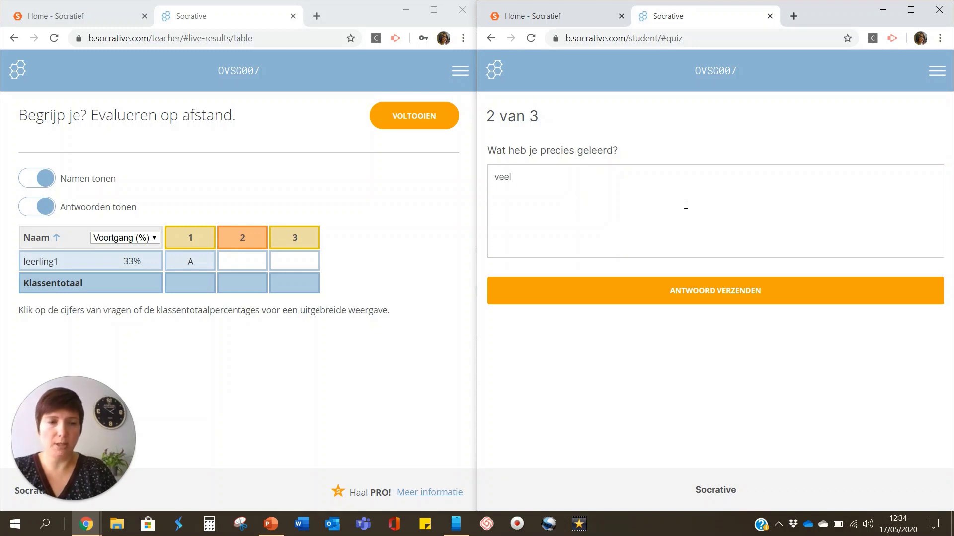
pyautogui.click(694, 292)
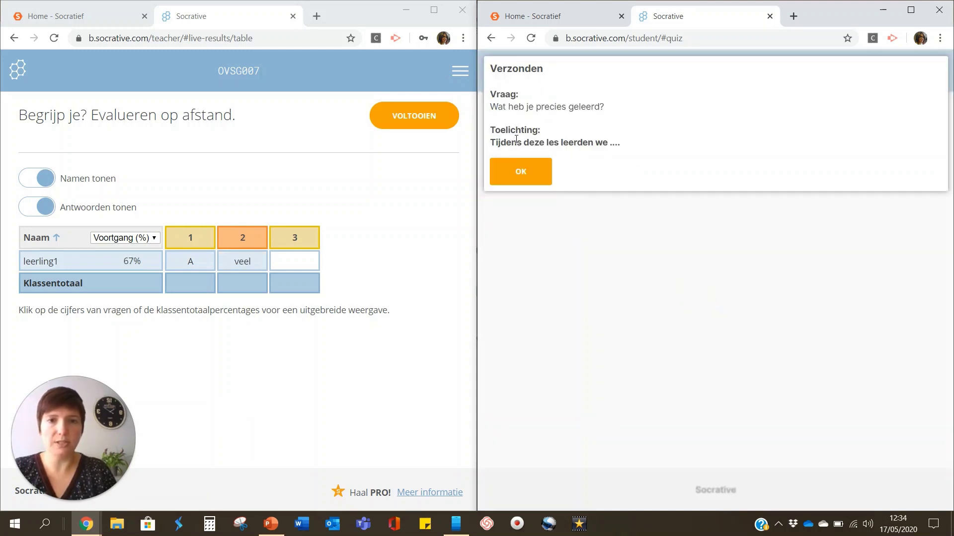
pyautogui.click(528, 178)
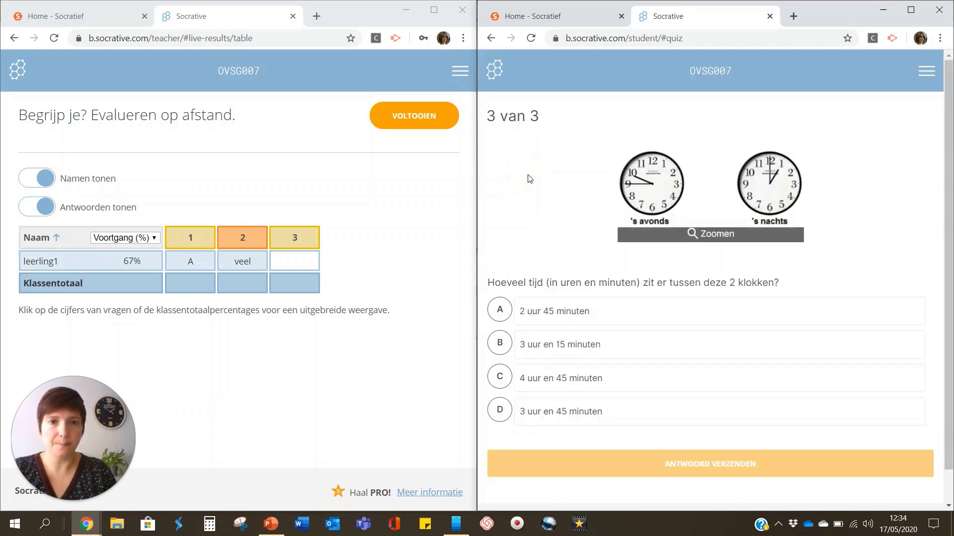
pyautogui.click(545, 343)
pyautogui.click(732, 464)
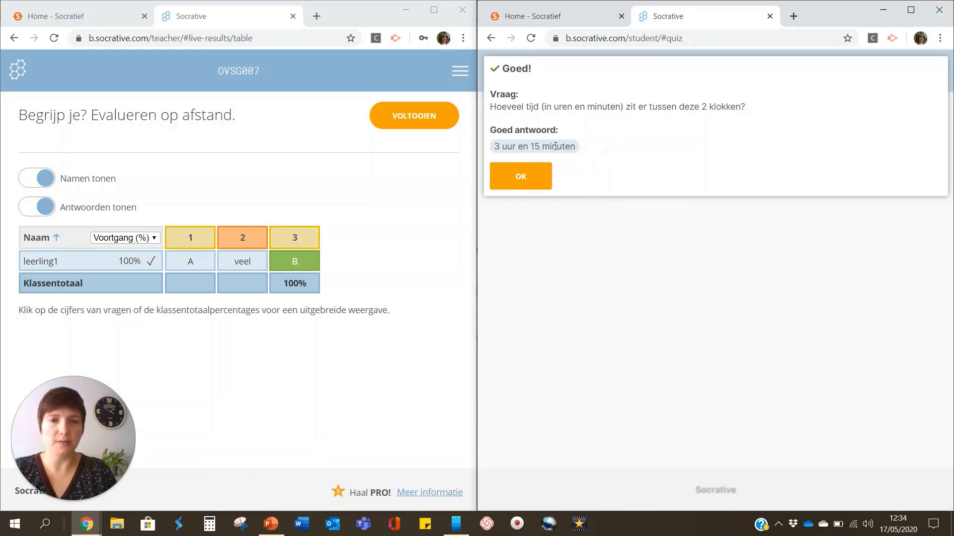
pyautogui.click(526, 175)
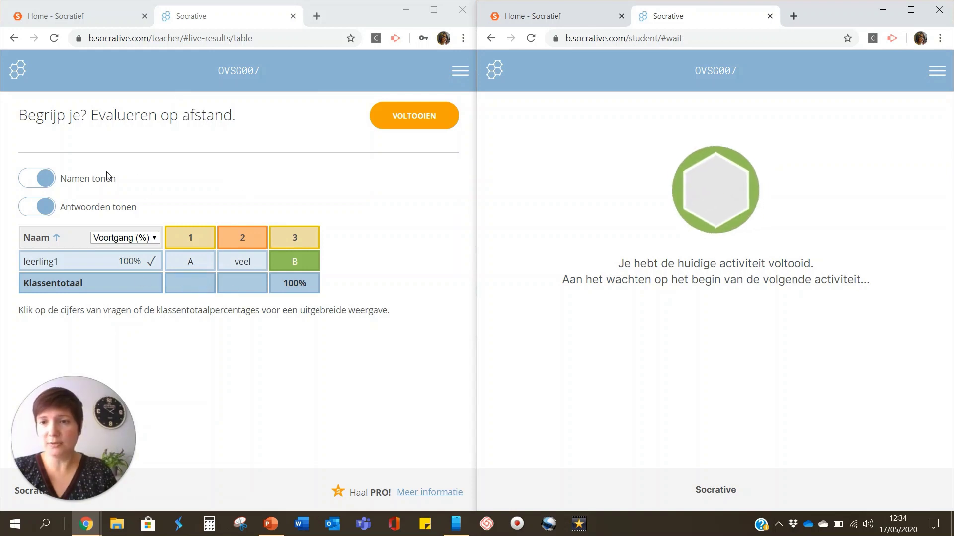
# Turn off Antwoorden tonen so the live results table hides the students' answers.
pyautogui.click(47, 212)
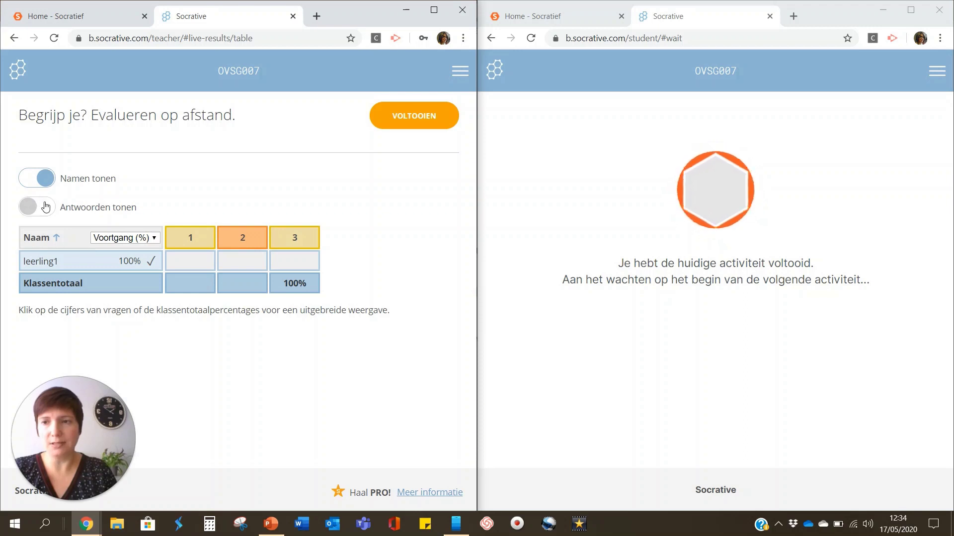
pyautogui.click(28, 205)
pyautogui.click(27, 208)
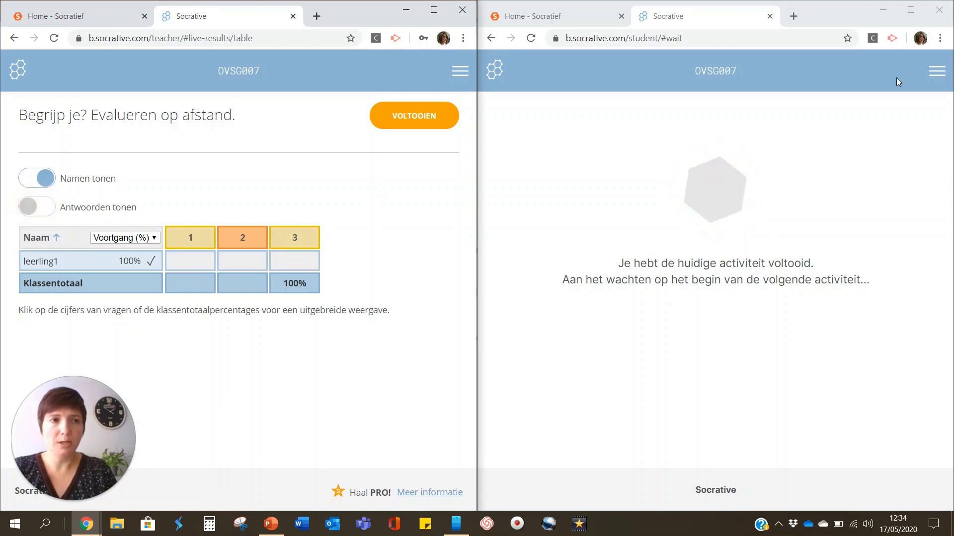
# Log leerling1 out of the student window and switch to the Your Phone app.
pyautogui.click(937, 70)
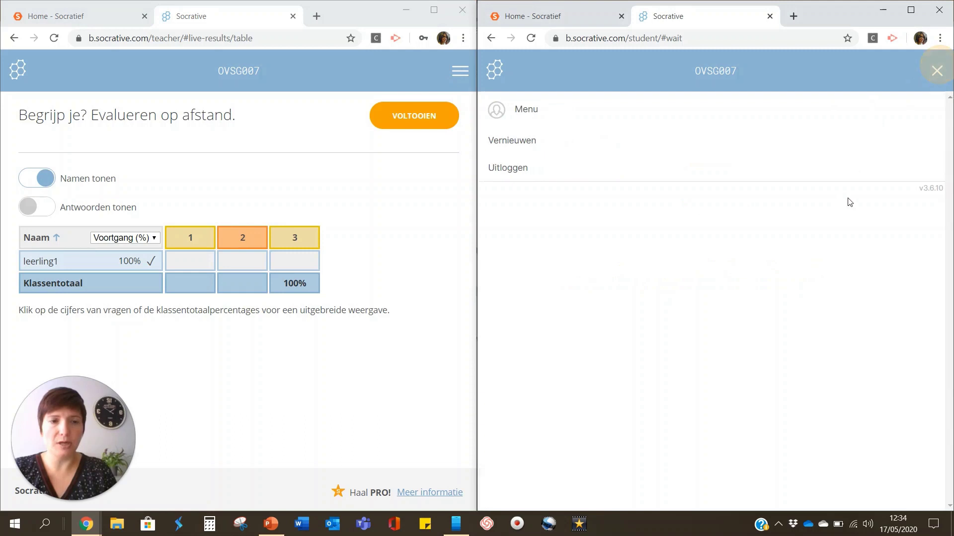
pyautogui.click(507, 167)
pyautogui.click(649, 145)
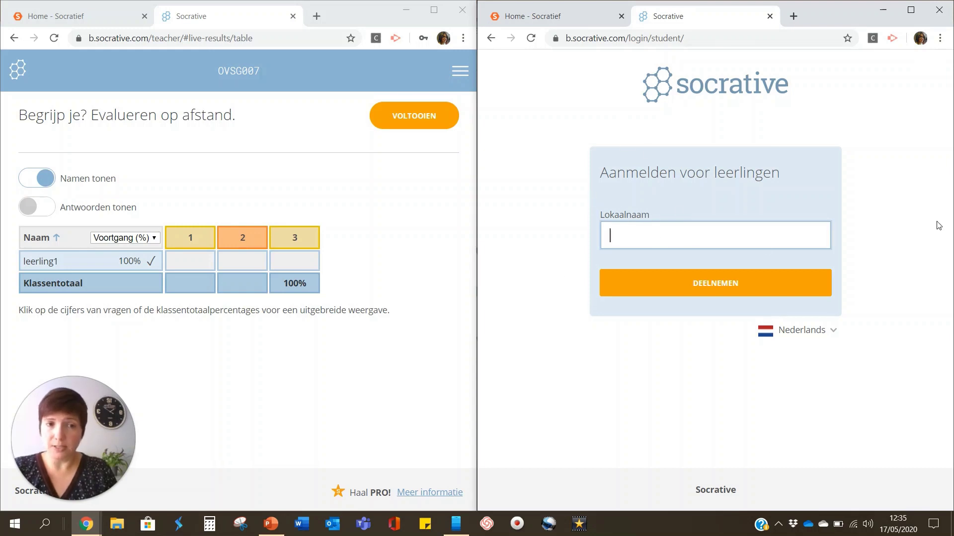
pyautogui.hotkey('alt', 'Tab')
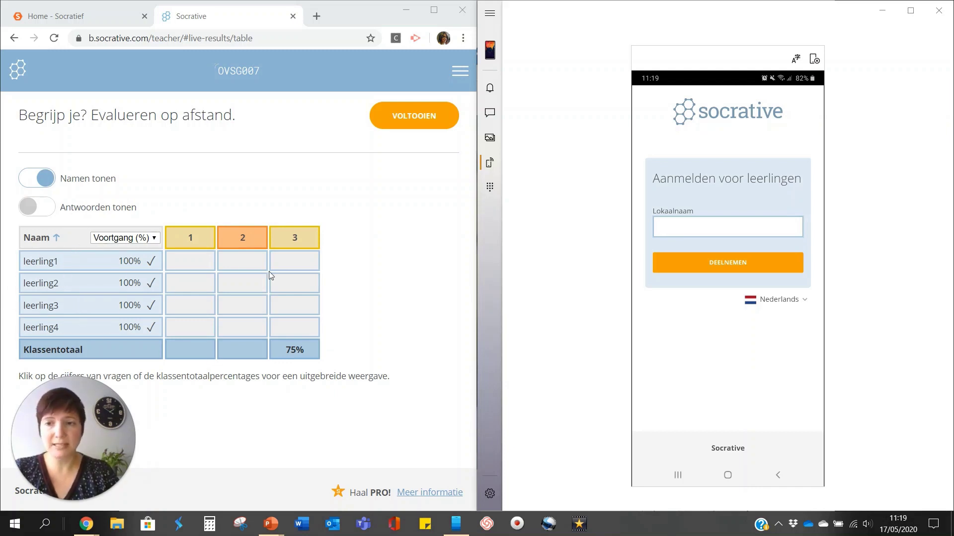
# Show all four students' answers, end the quiz with VOLTOOIEN, and turn on student names.
pyautogui.click(48, 214)
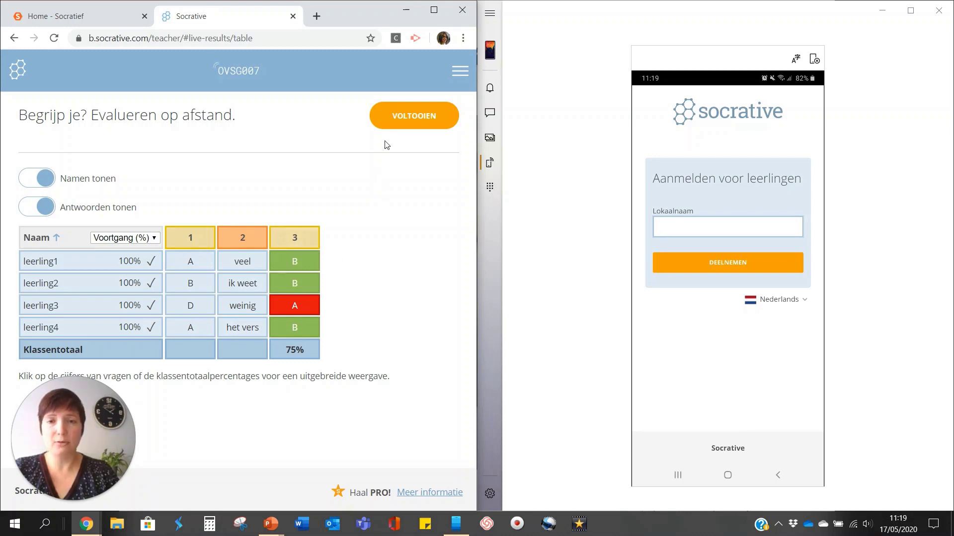
pyautogui.click(415, 119)
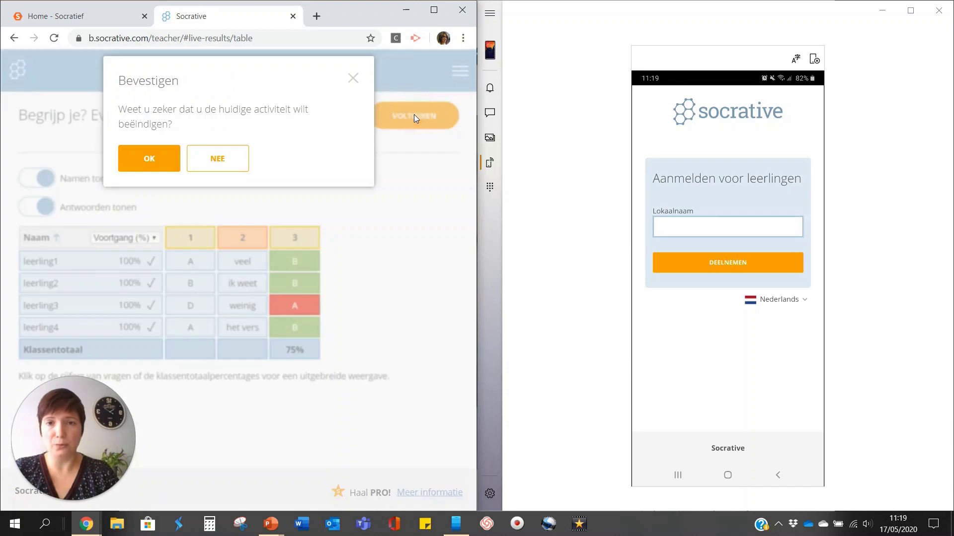
pyautogui.click(158, 163)
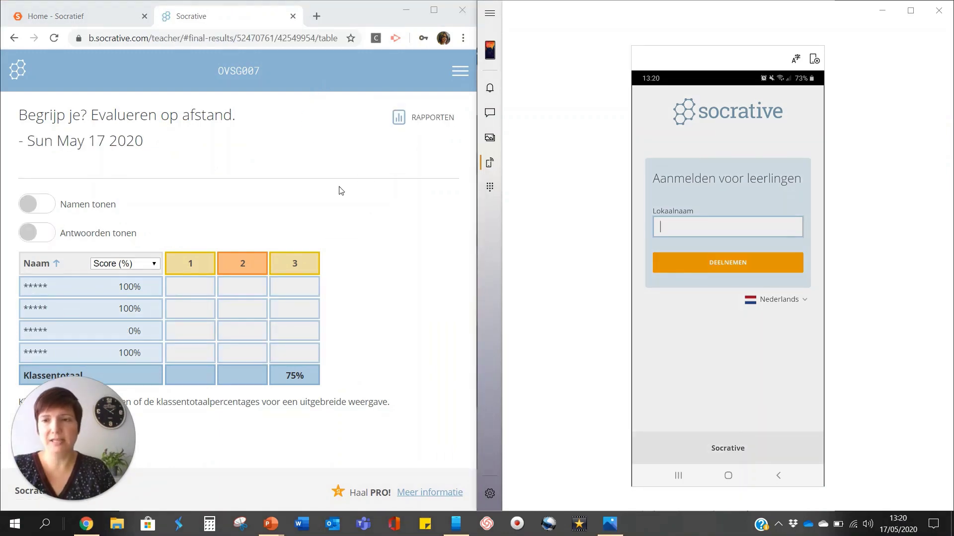
pyautogui.click(40, 204)
# Show answers in the final results, check the RAPPORTEN report options, then return to the PowerPoint slideshow.
pyautogui.click(41, 231)
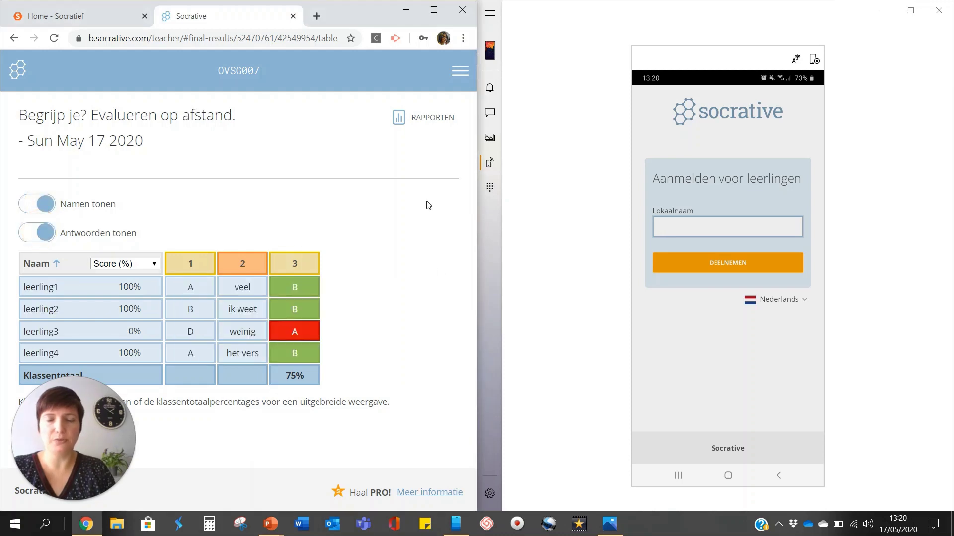
pyautogui.click(435, 118)
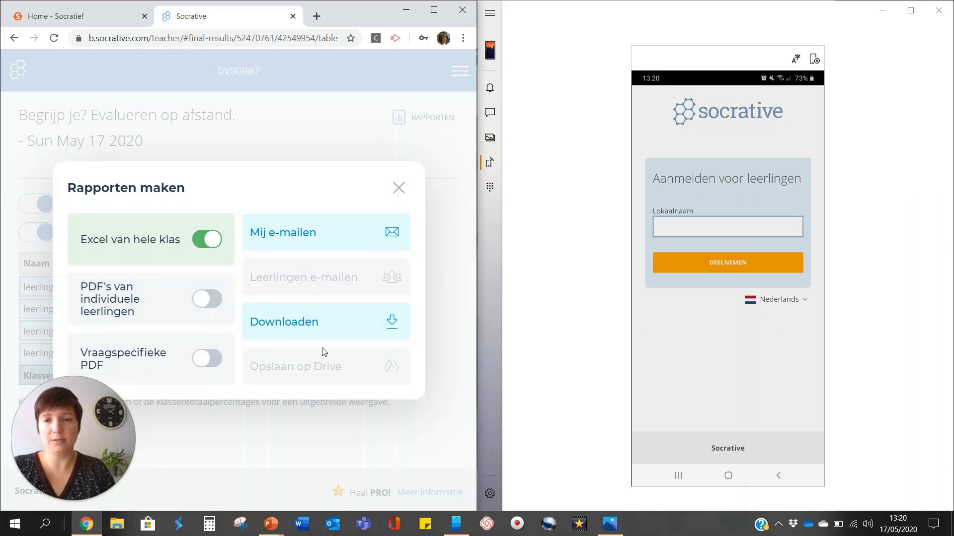
pyautogui.click(398, 188)
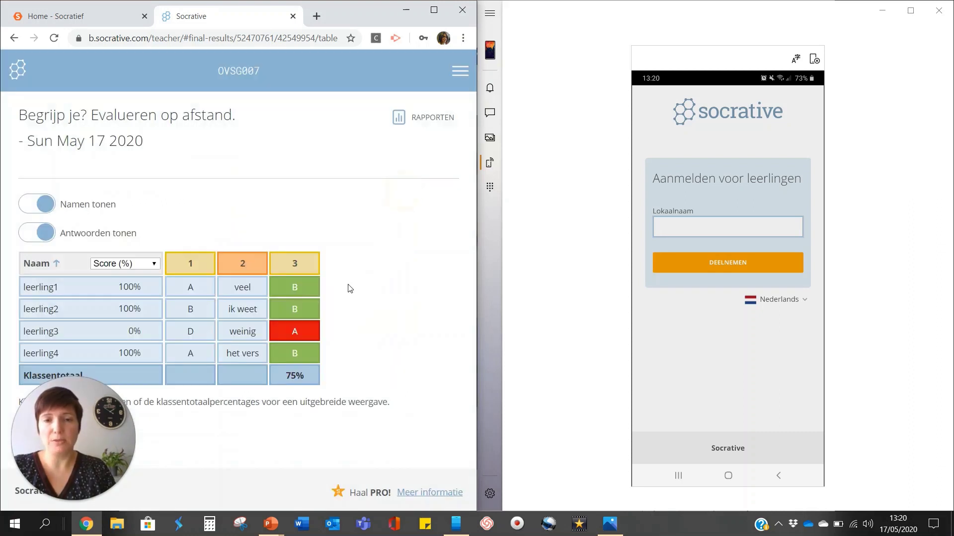
pyautogui.hotkey('alt', 'Tab')
pyautogui.click(352, 288)
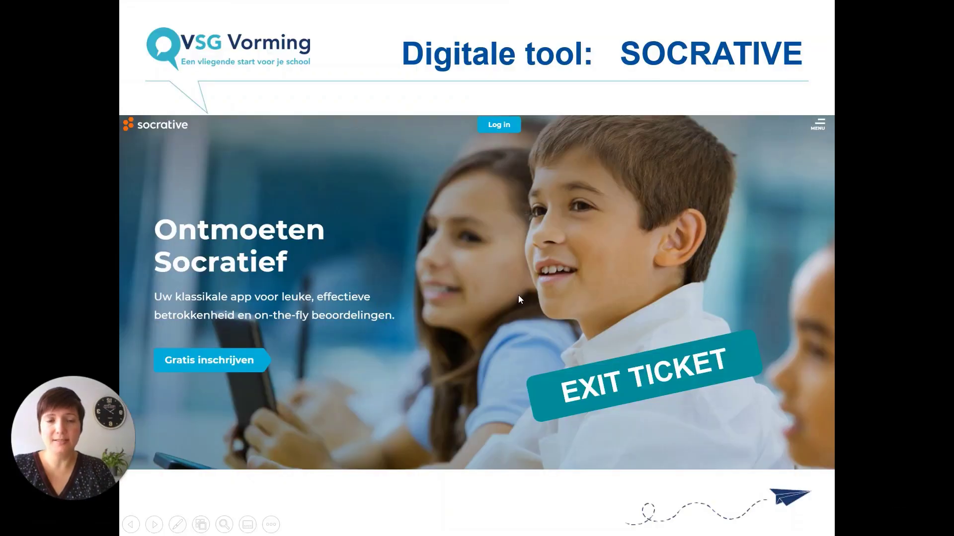
# Advance the slideshow past 'Wil je nog meer weten?' to the 'Wil je meer?' slide.
pyautogui.press('Right')
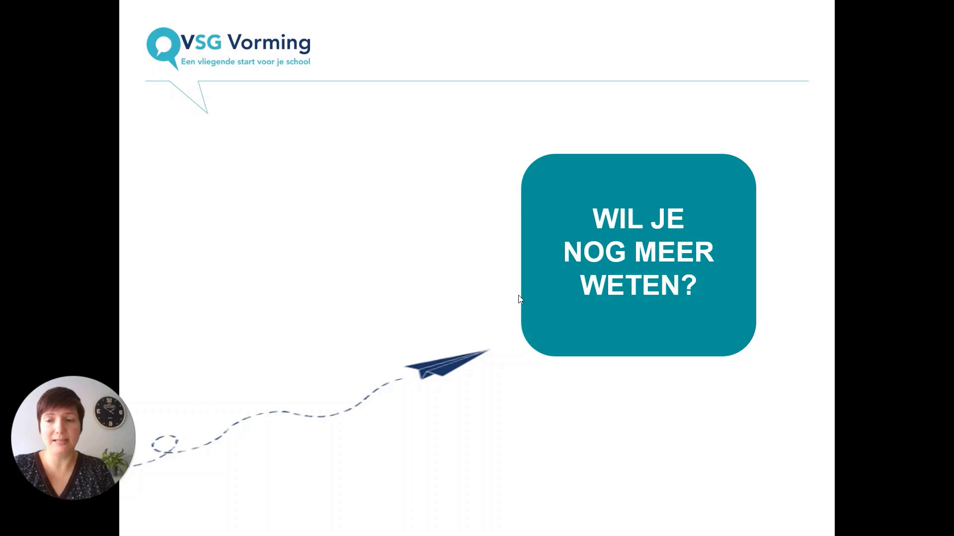
pyautogui.press('Right')
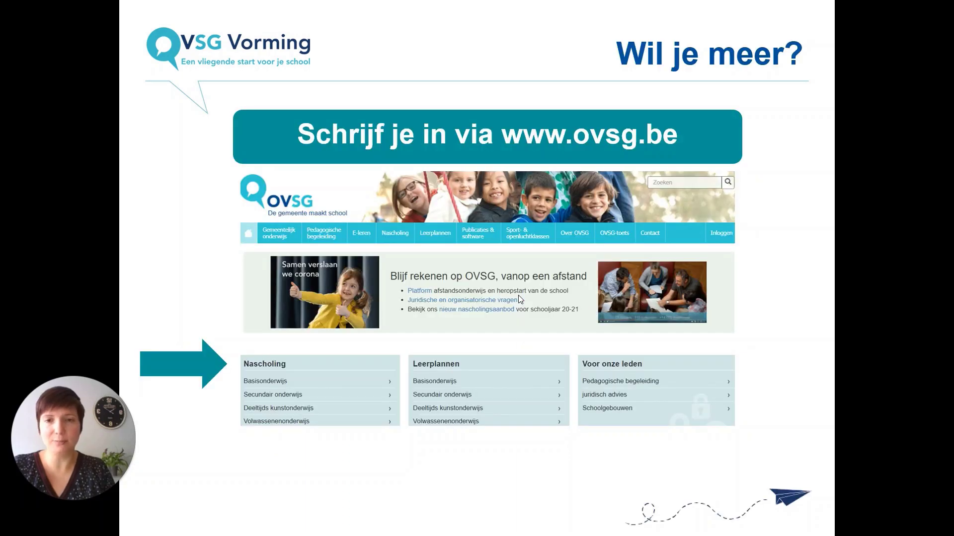